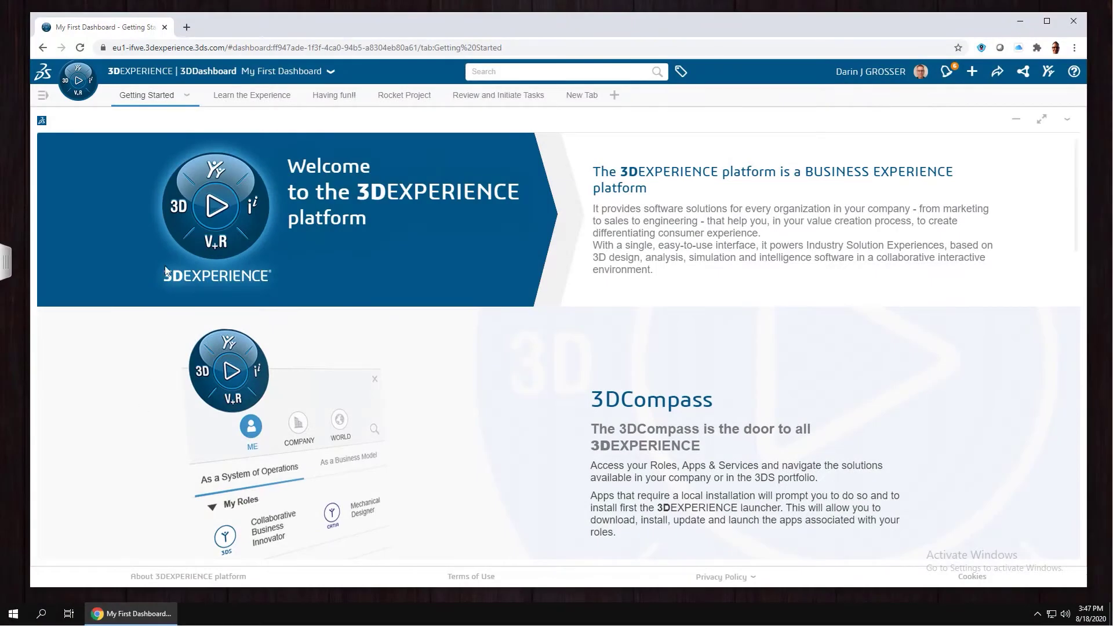
Start the SOLIDWORKS Connected app installation from the 3DCompass, then download the 3DEXPERIENCE Launcher and complete its setup.
left_click(79, 85)
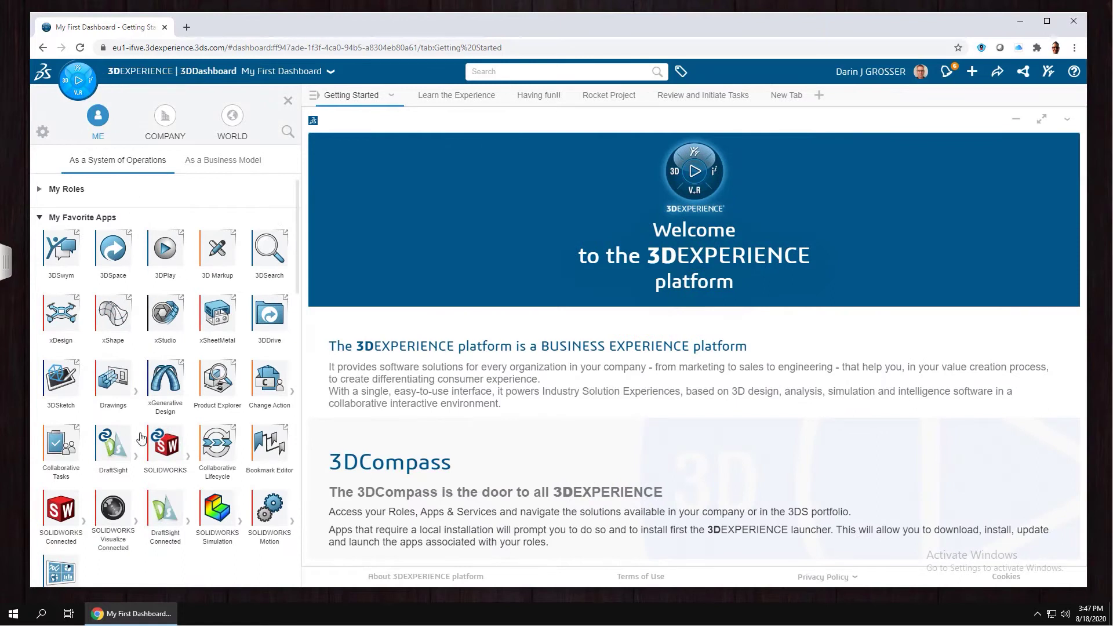
left_click(83, 522)
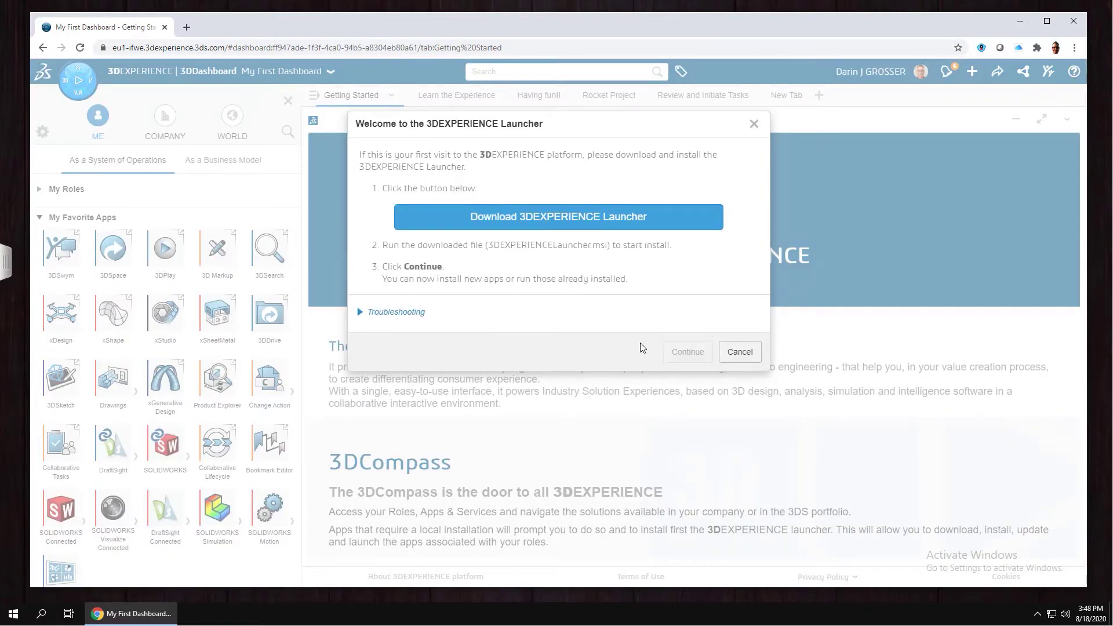
left_click(562, 217)
left_click(594, 318)
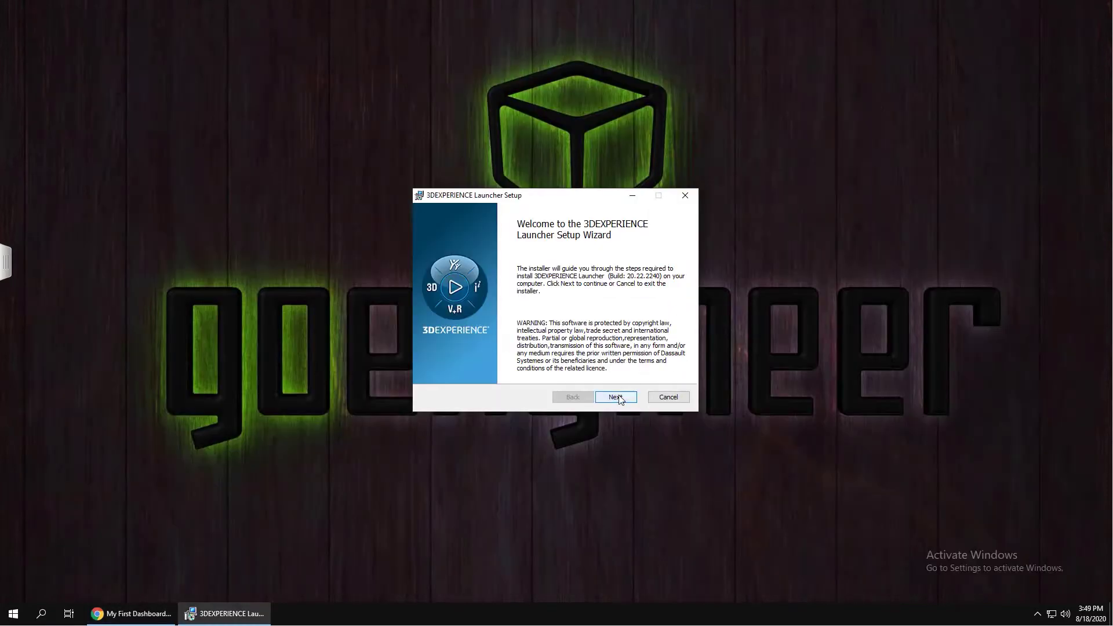
left_click(617, 397)
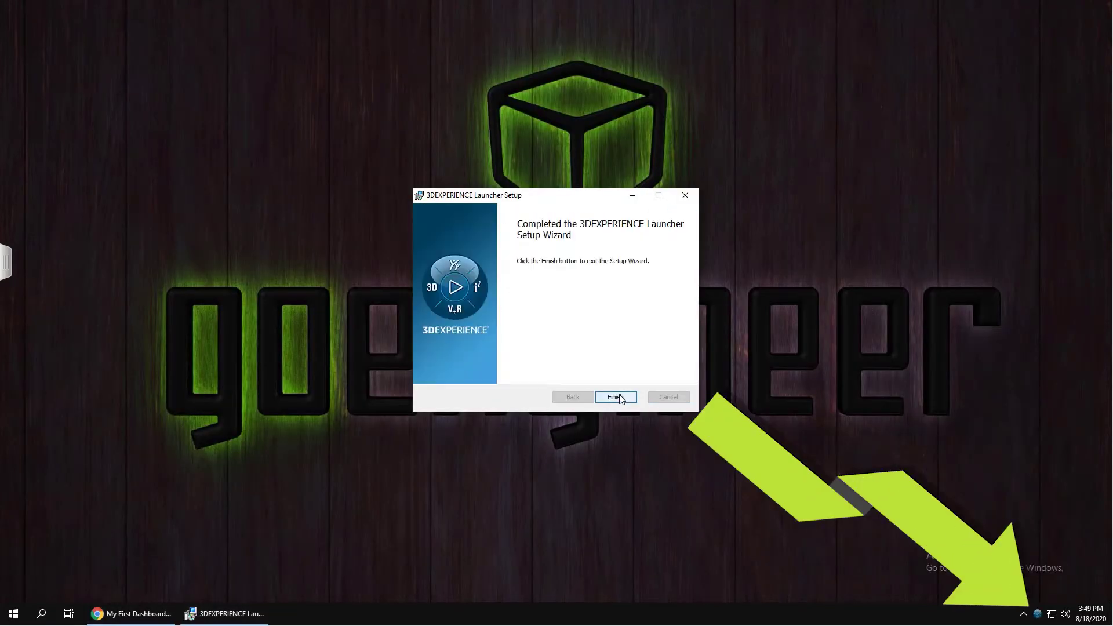
left_click(617, 397)
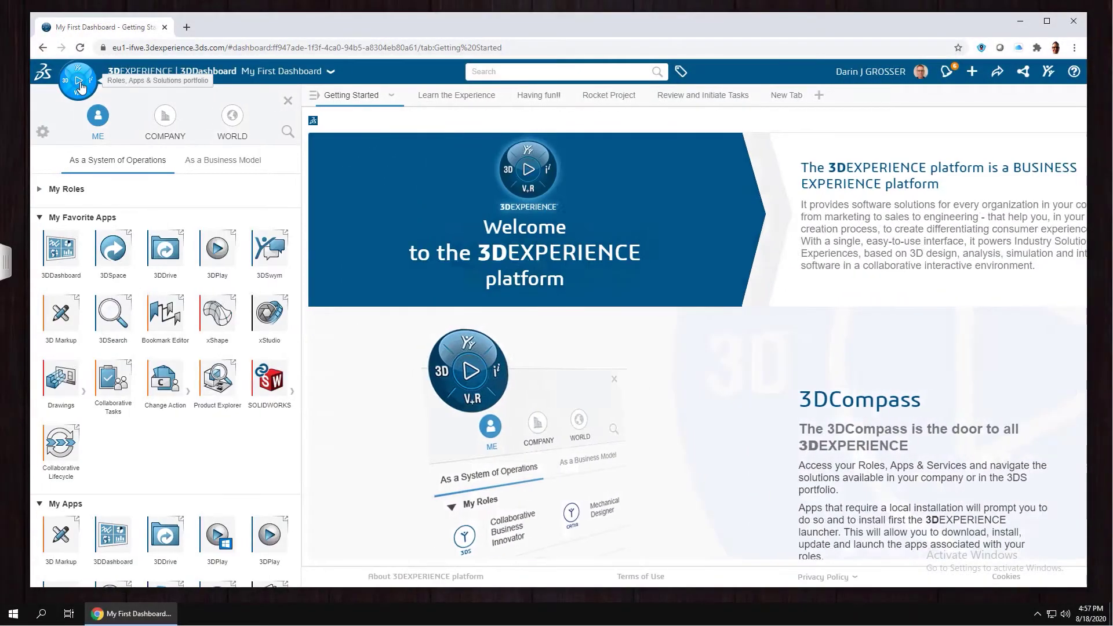
Start installing all roles containing SOLIDWORKS Connected from the 3DCompass apps and minimize the browser.
scroll(78, 432, "down", 15)
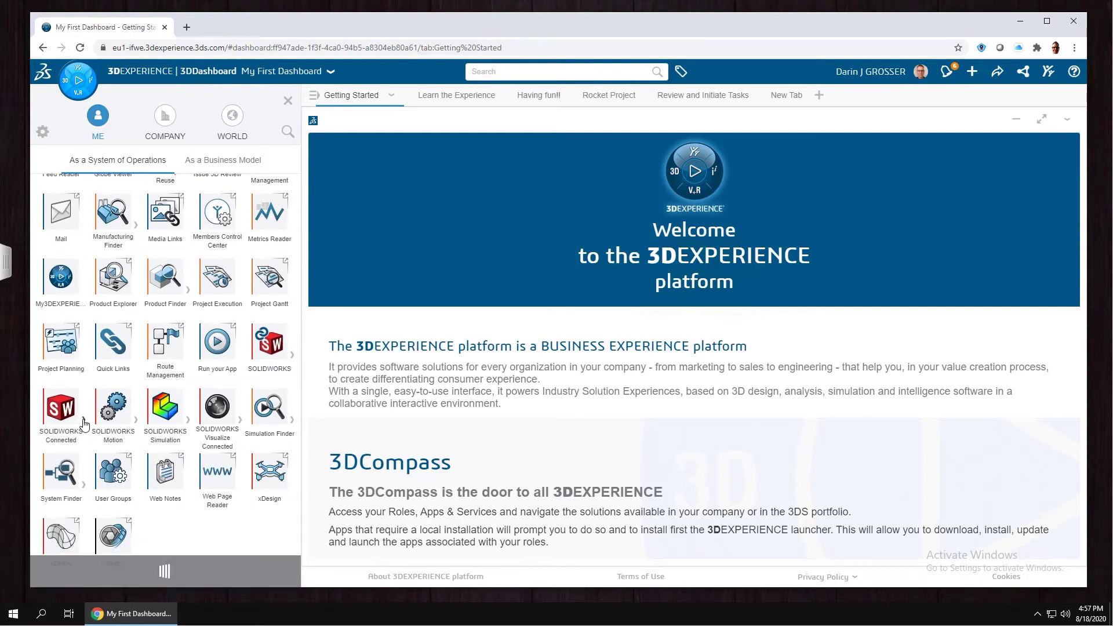
left_click(84, 424)
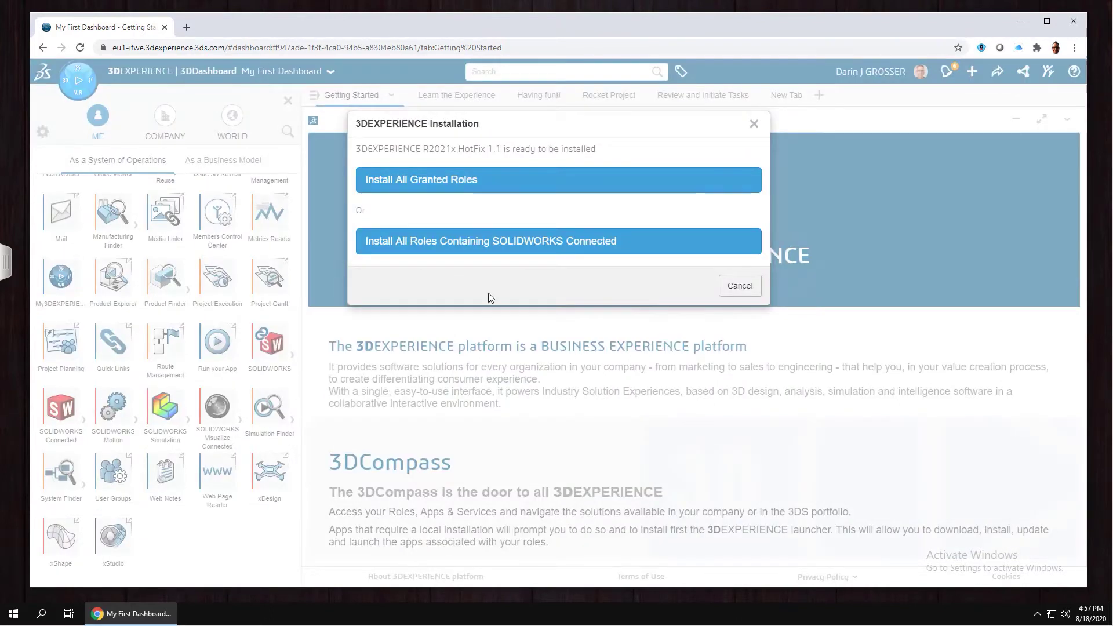
left_click(516, 243)
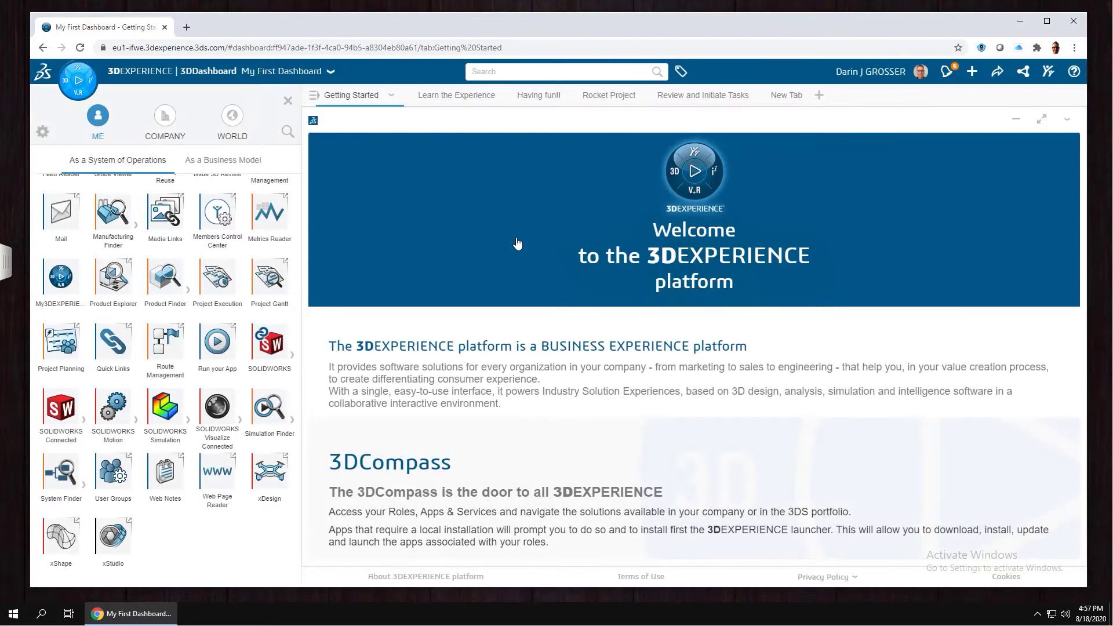
left_click(1019, 21)
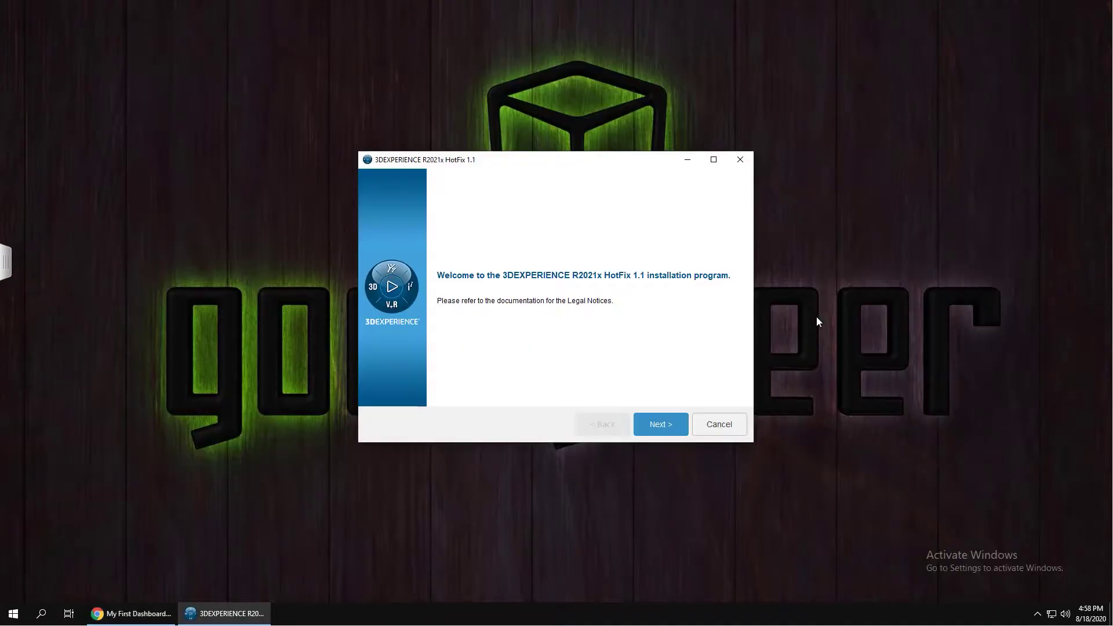
Proceed in the 3DEXPERIENCE R2021x HotFix 1.1 installer and open the AdoptOpenJDK download page from the Java Runtime Environment message.
left_click(658, 429)
left_click(659, 426)
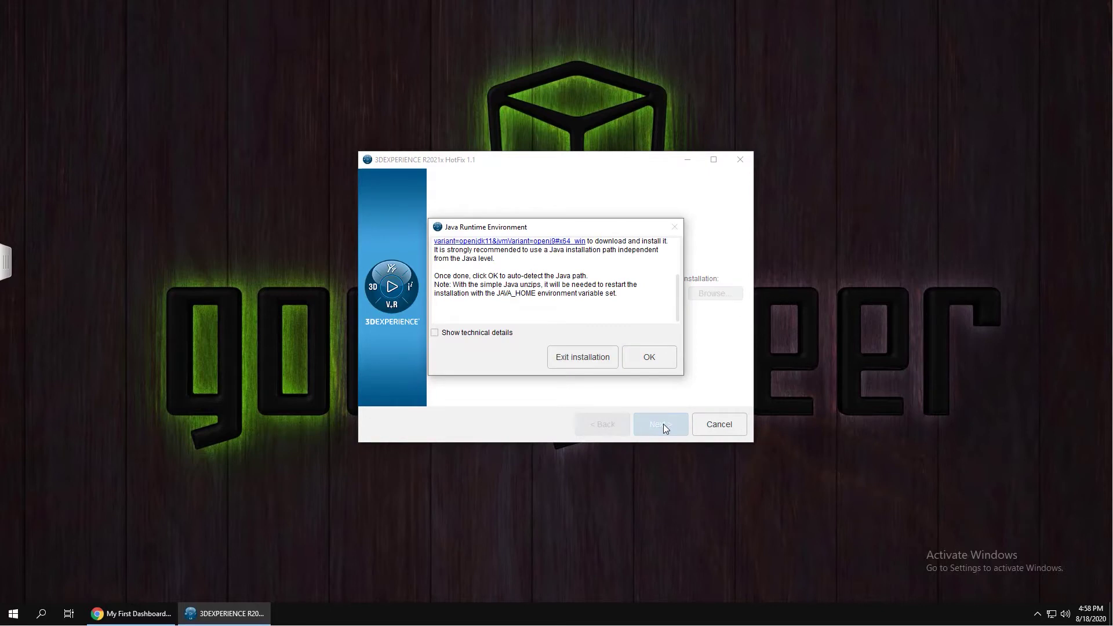
scroll(565, 298, "up", 3)
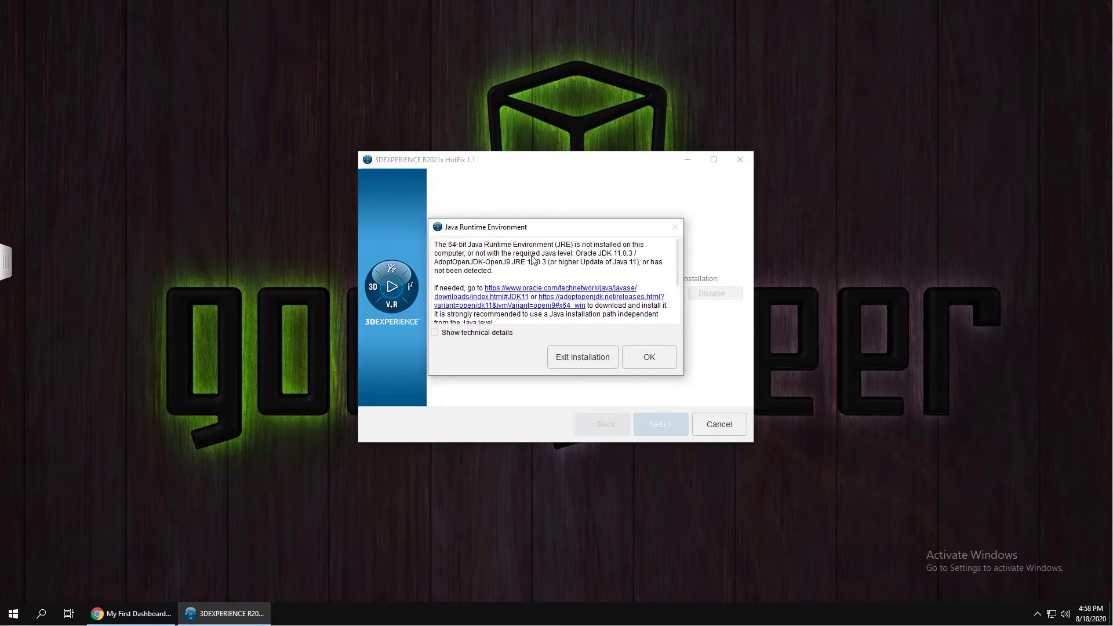
left_click(557, 308)
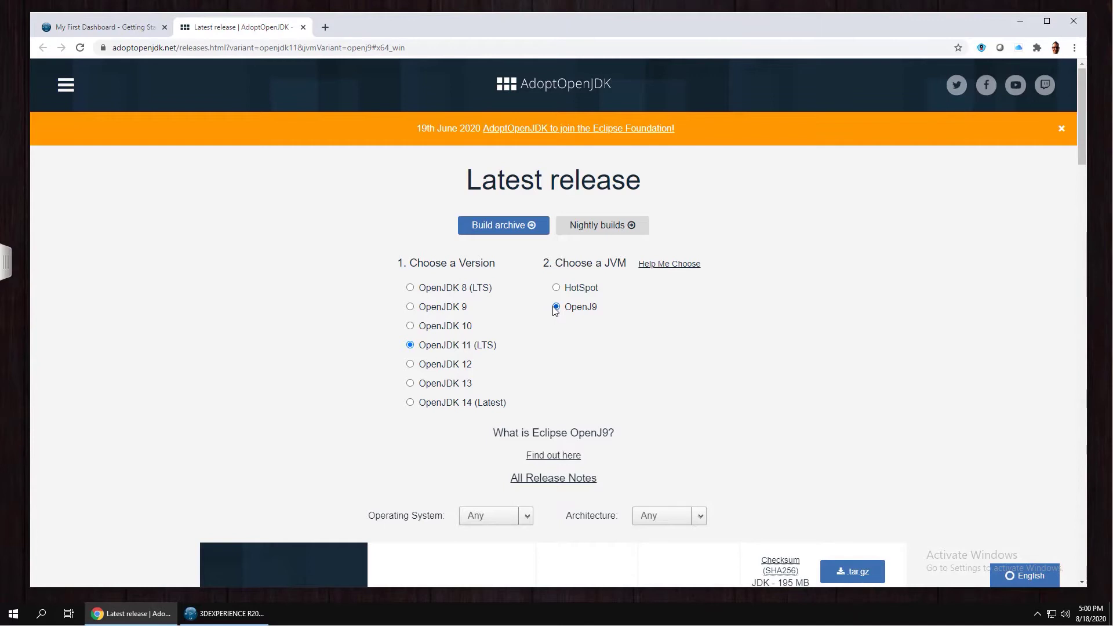
Download the normal Windows x64 JDK .msi for OpenJDK 11 with OpenJ9 and run the installer.
scroll(571, 332, "down", 9)
left_click(853, 189)
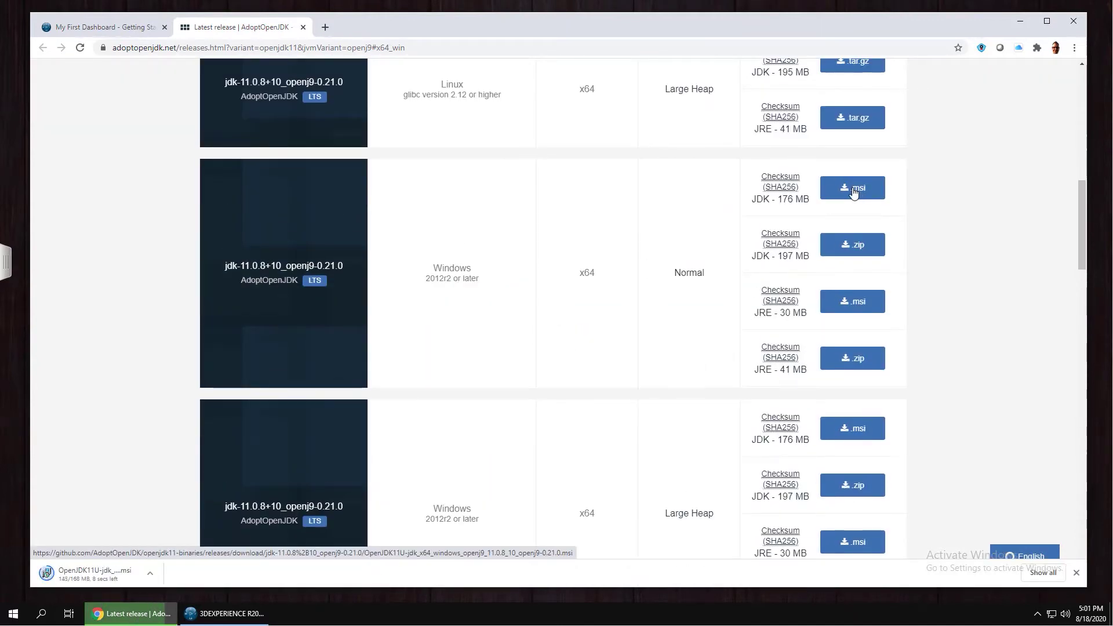
left_click(99, 573)
left_click(593, 317)
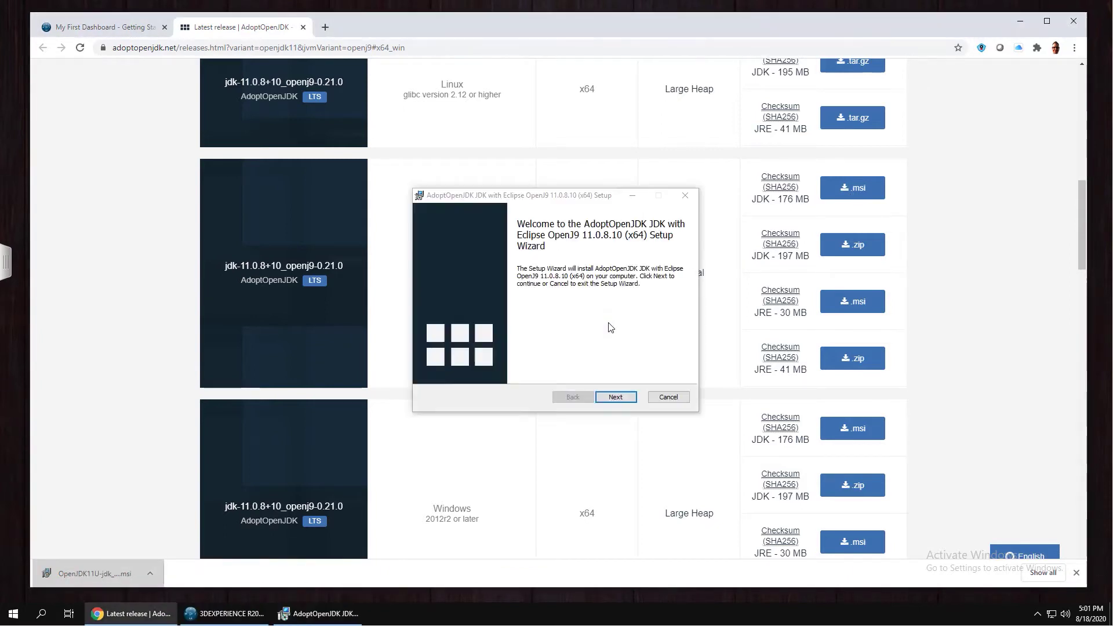
Install AdoptOpenJDK JDK with Eclipse OpenJ9 11.0.8.10 (x64) and finish its setup wizard.
left_click(606, 397)
left_click(437, 368)
left_click(606, 397)
left_click(623, 398)
left_click(623, 398)
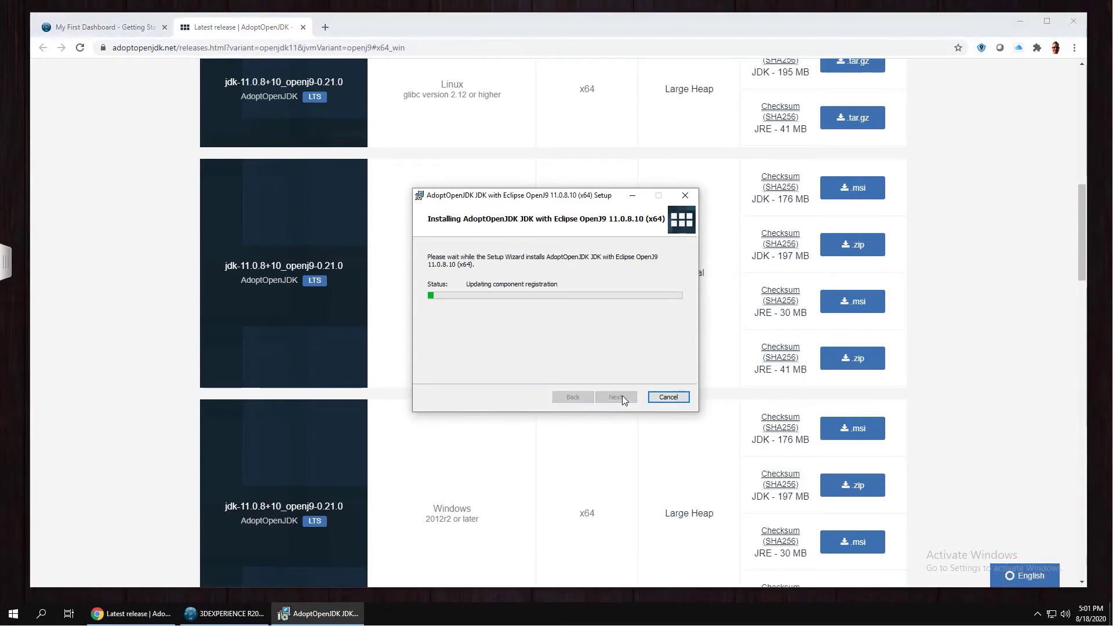
left_click(623, 399)
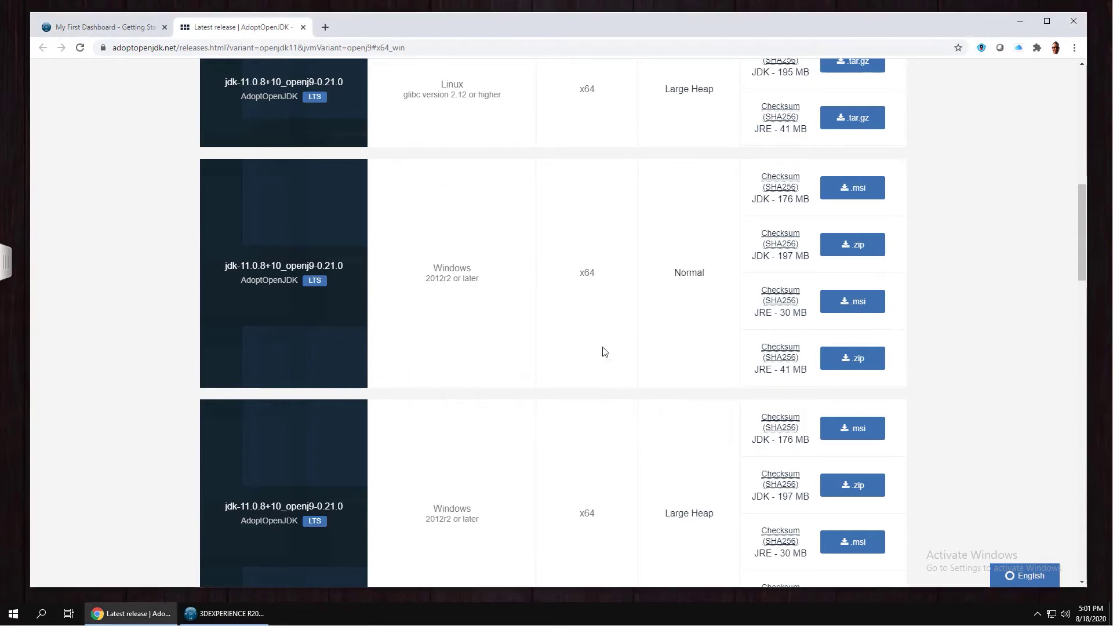
Close the AdoptOpenJDK page and complete the 3DEXPERIENCE installation, keeping the Hole Wizard location C:\ProgramData\SOLIDWORKS\SOLIDWORKS Data.
left_click(303, 28)
left_click(1019, 25)
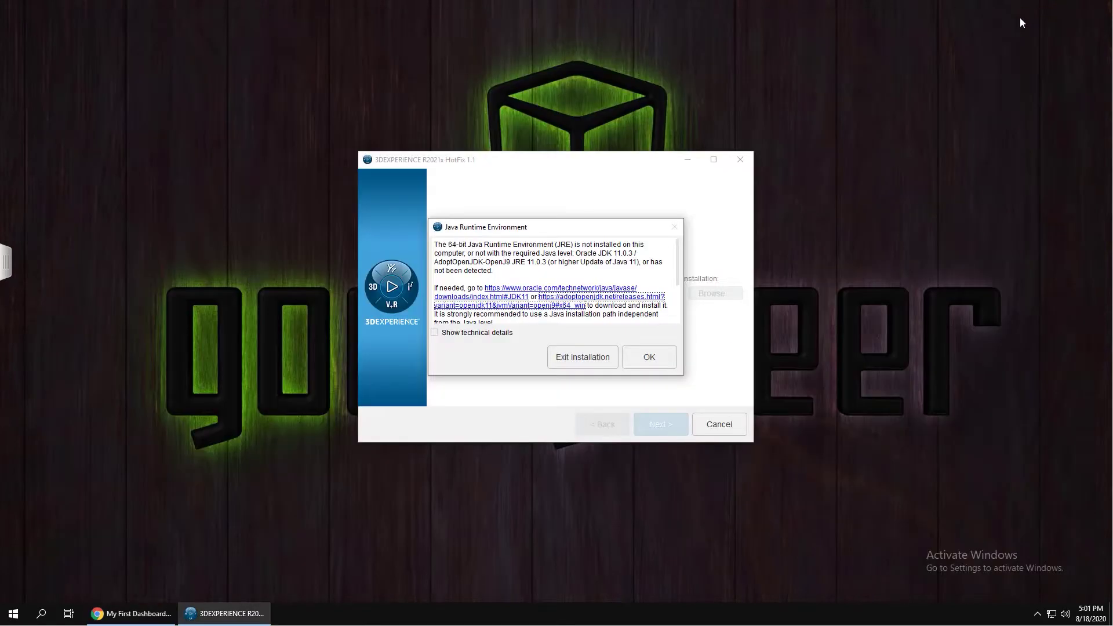
left_click(650, 356)
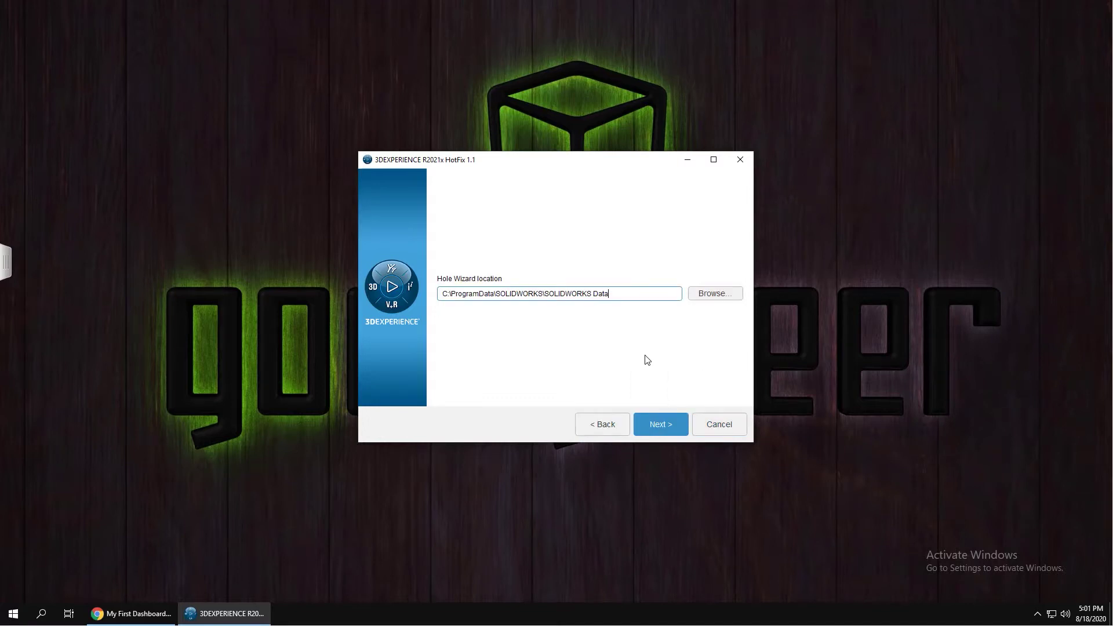
left_click(657, 422)
left_click(657, 422)
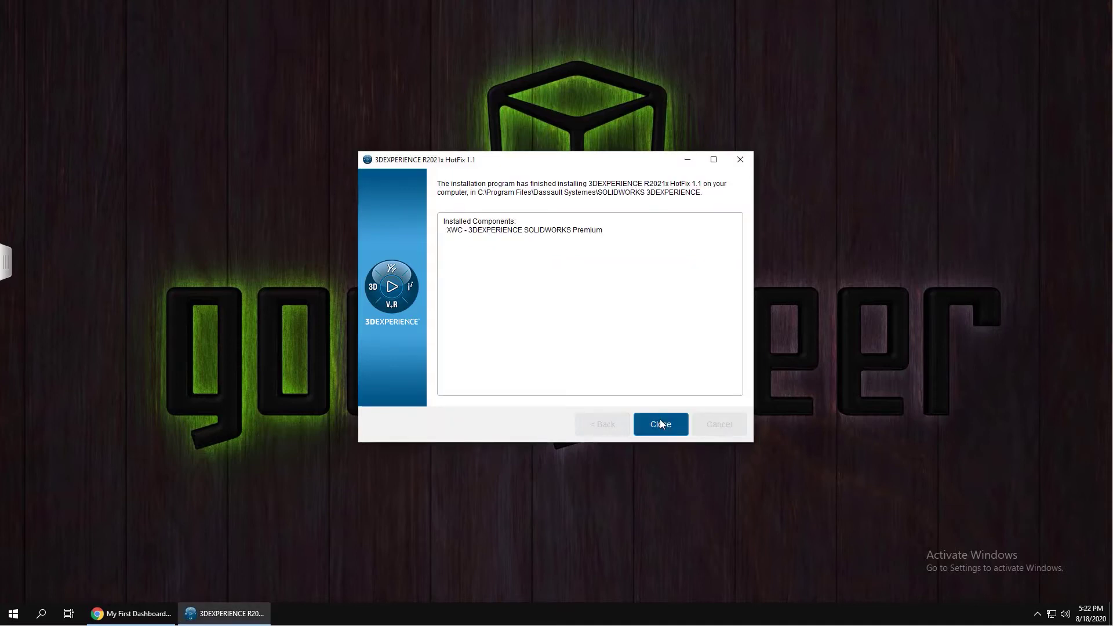
left_click(660, 422)
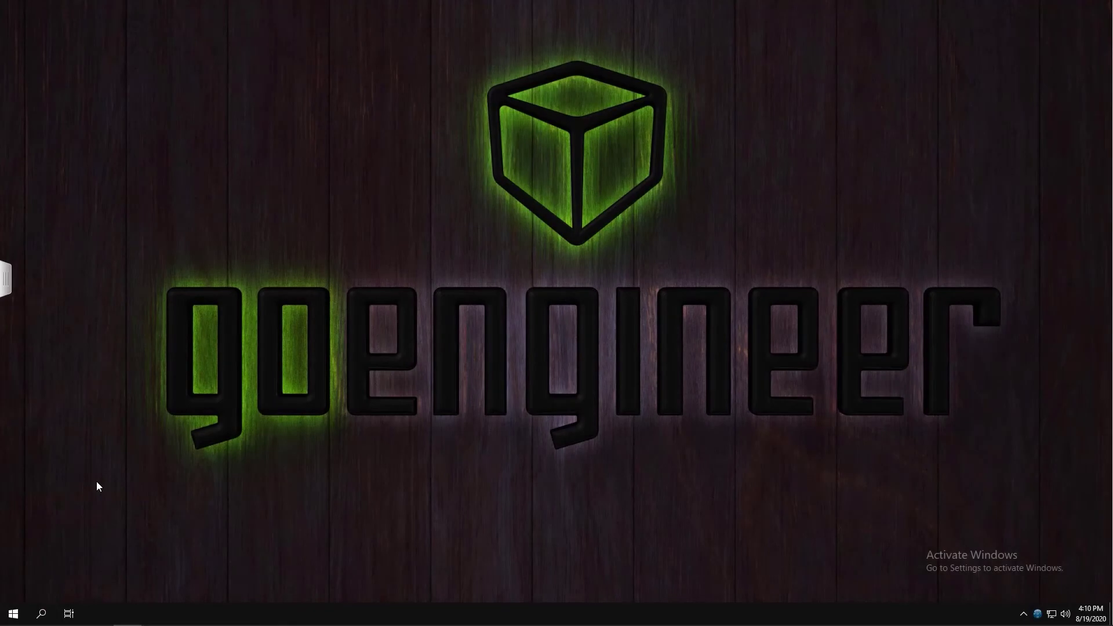
Open the 3DEXPERIENCE dashboard from the launcher, start SOLIDWORKS Connected from the 3DCompass, and minimize the browser.
left_click(1037, 613)
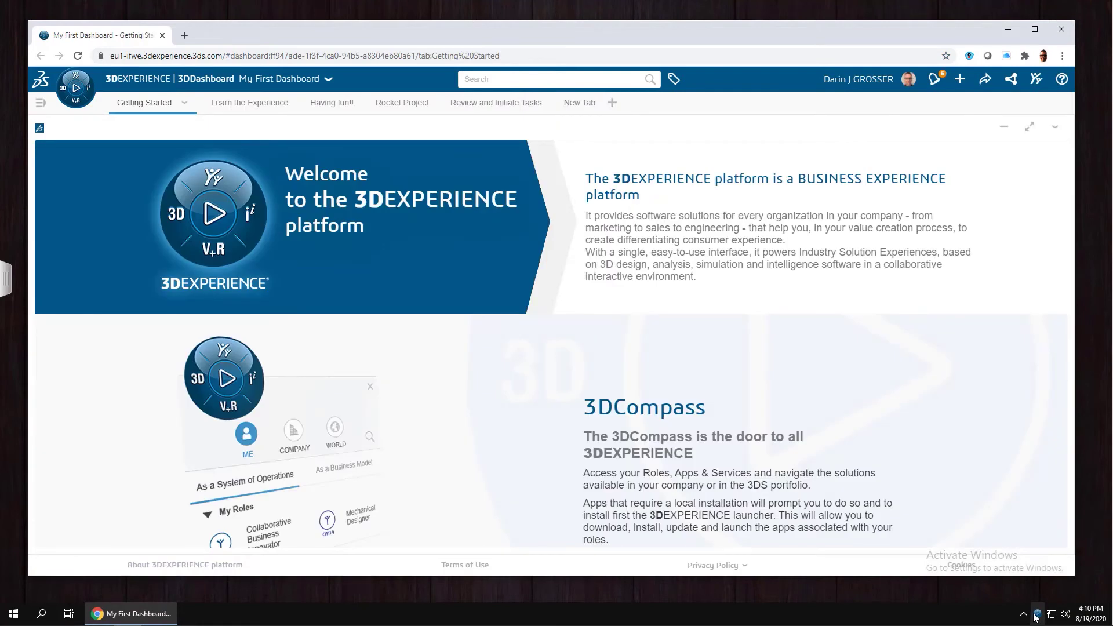
left_click(72, 91)
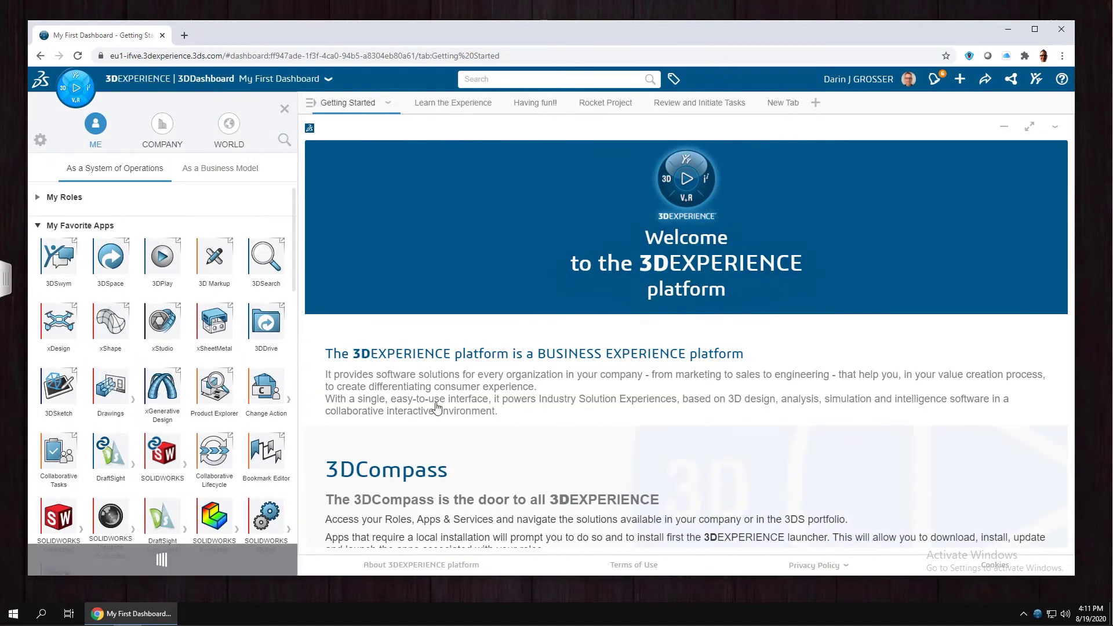
left_click(1008, 29)
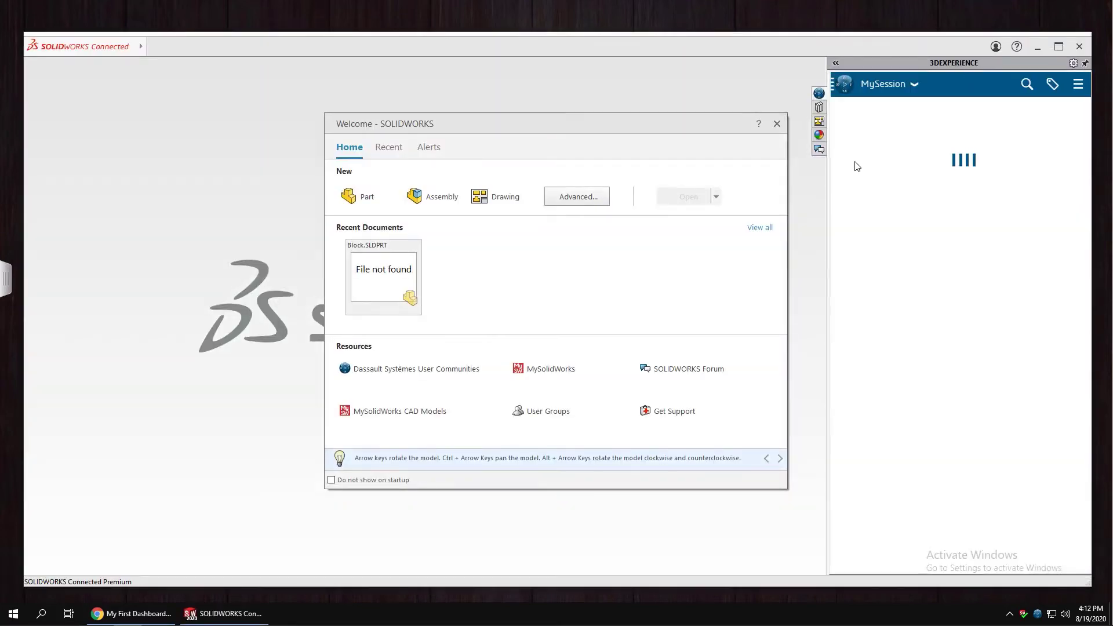
Dismiss the SOLIDWORKS welcome window and view the available collaborative spaces without changing the current one.
key("Escape")
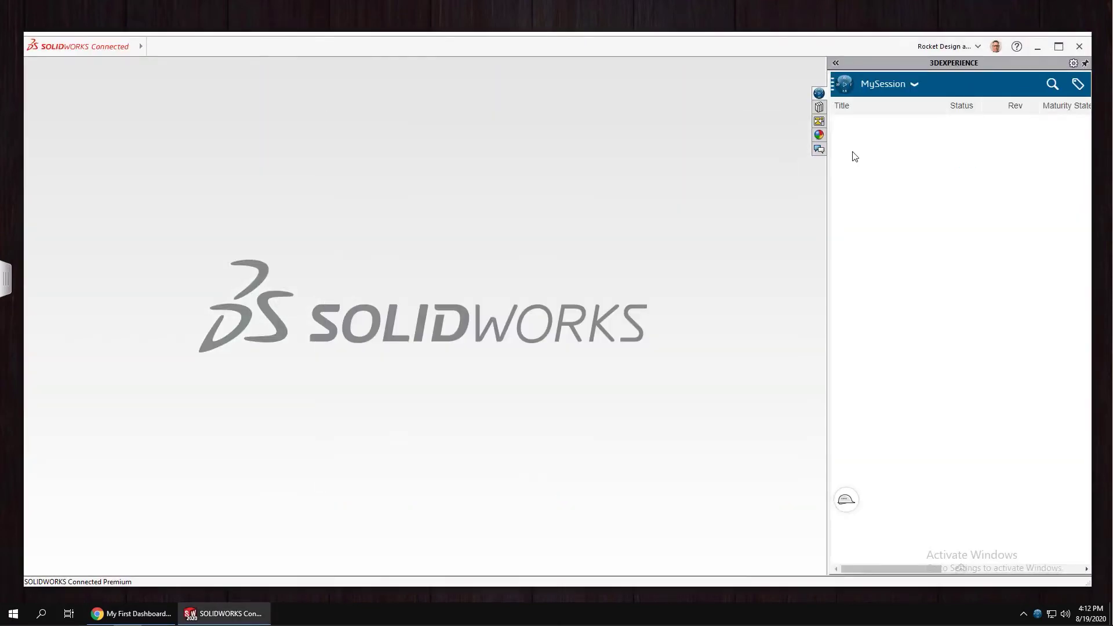
left_click(982, 53)
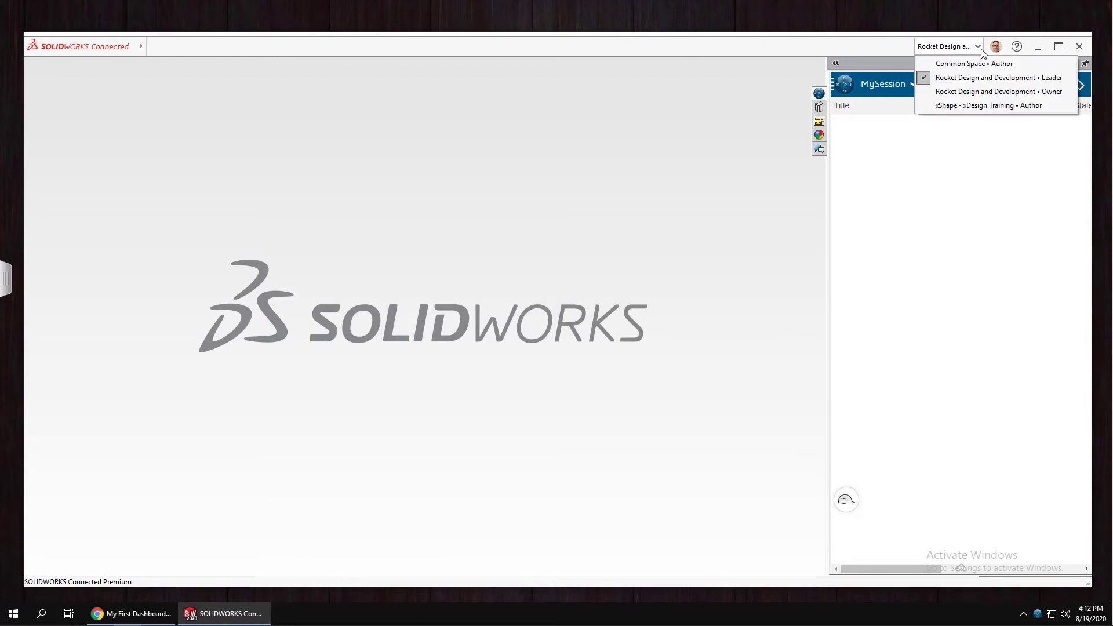
left_click(353, 123)
Search the platform's SOLIDWORKS content for "rocket" in the Open dialog, and cancel without opening anything.
left_click(151, 48)
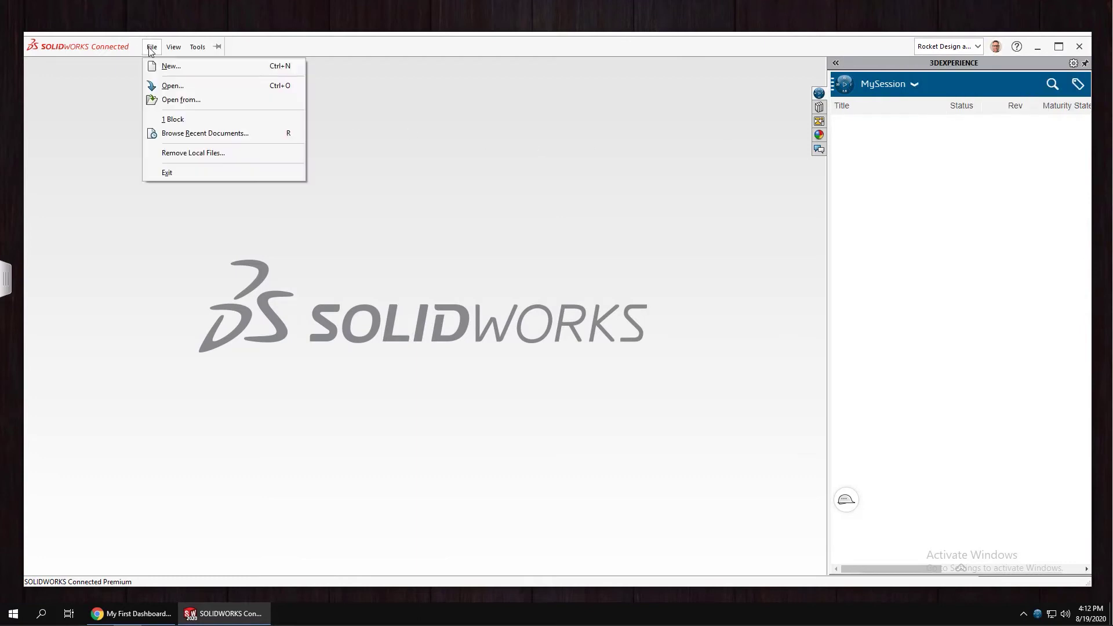
left_click(172, 87)
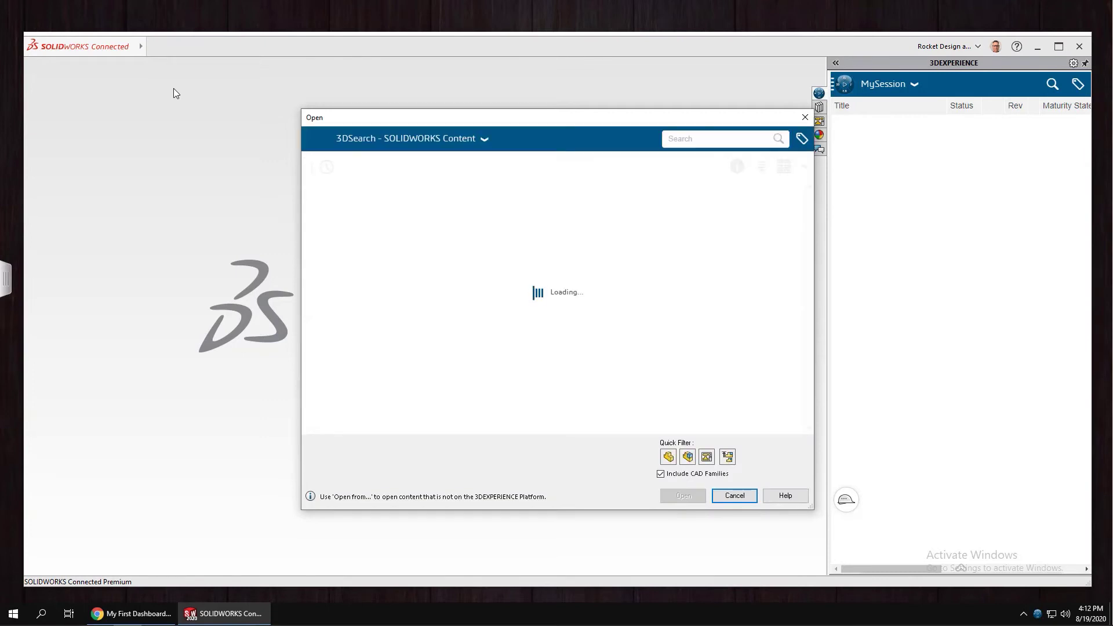
left_click(761, 167)
left_click(756, 219)
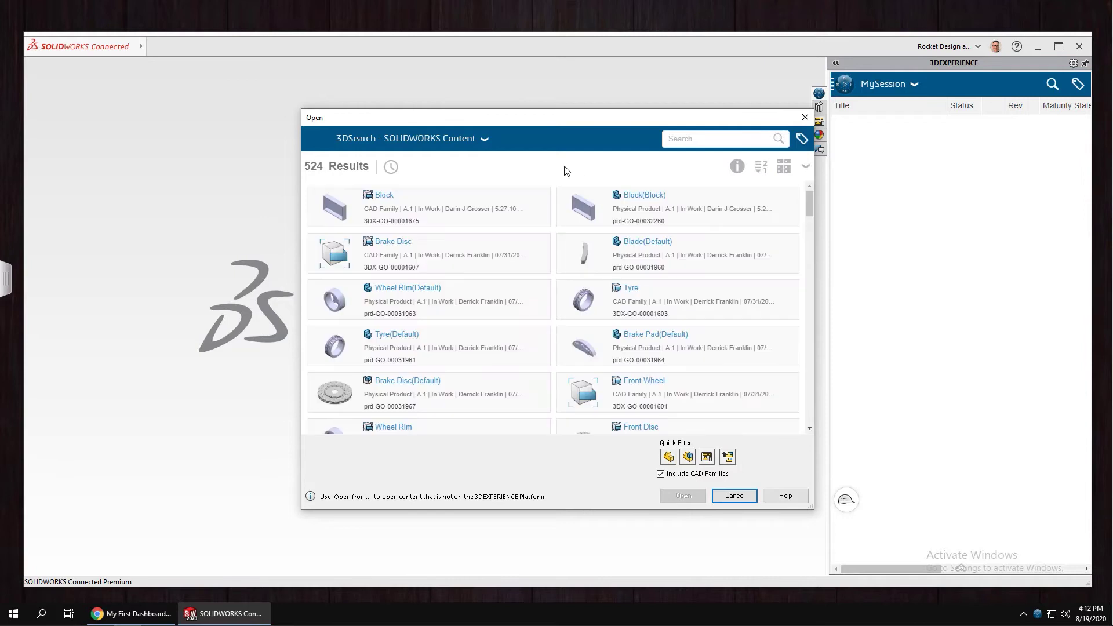
left_click(701, 137)
type("rocket")
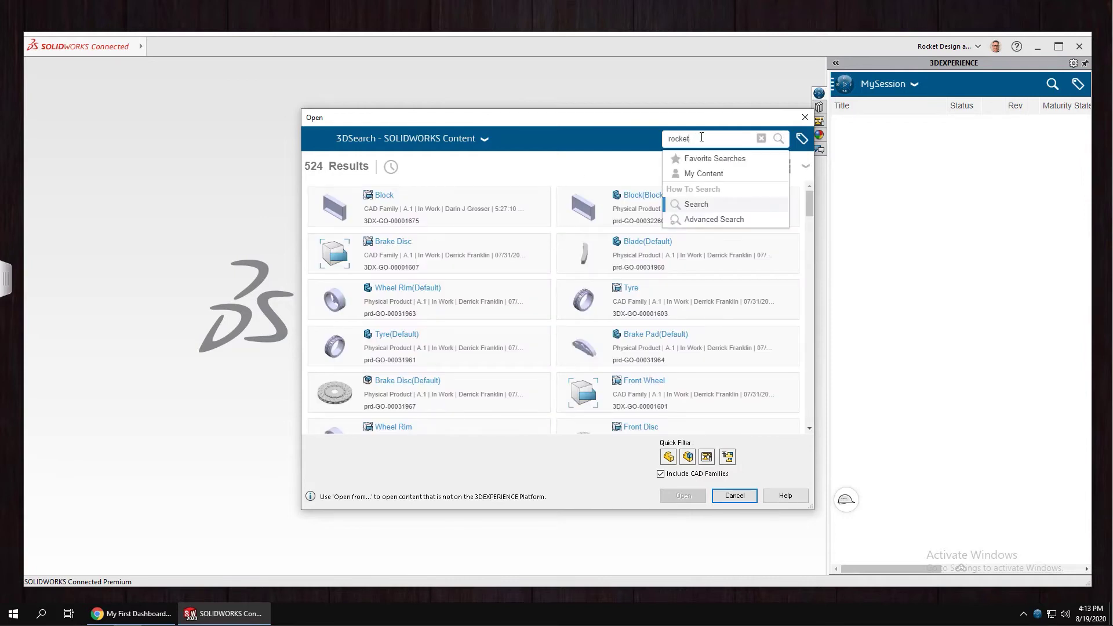
key("Return")
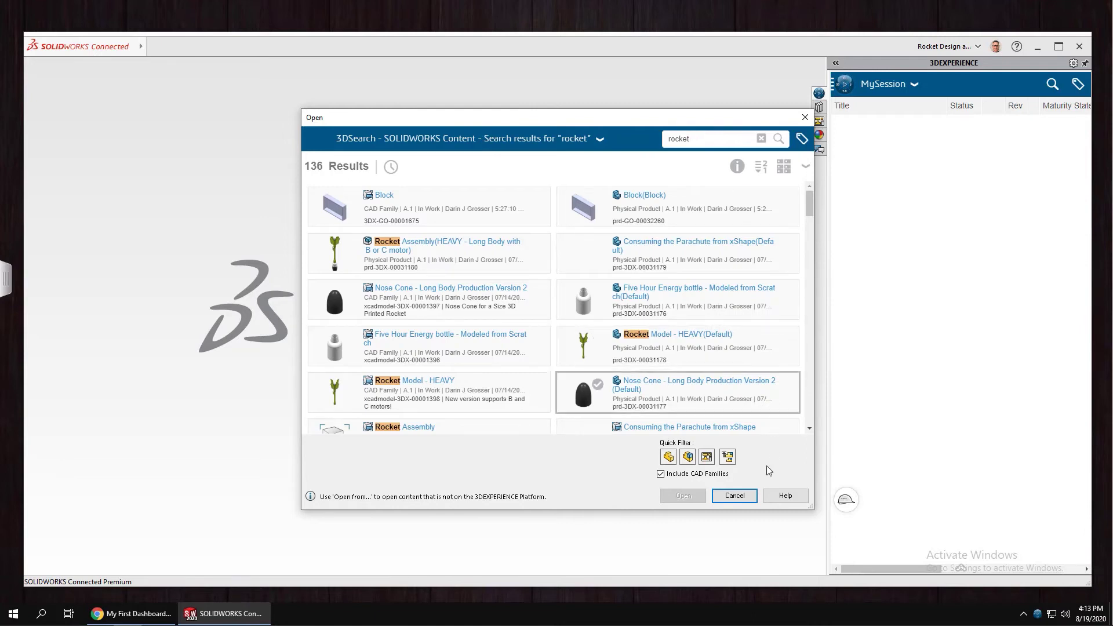
left_click(734, 496)
Open the Torso Cross Brace part from the local computer and defer saving its 3DEXPERIENCE compatibility modifications.
left_click(152, 47)
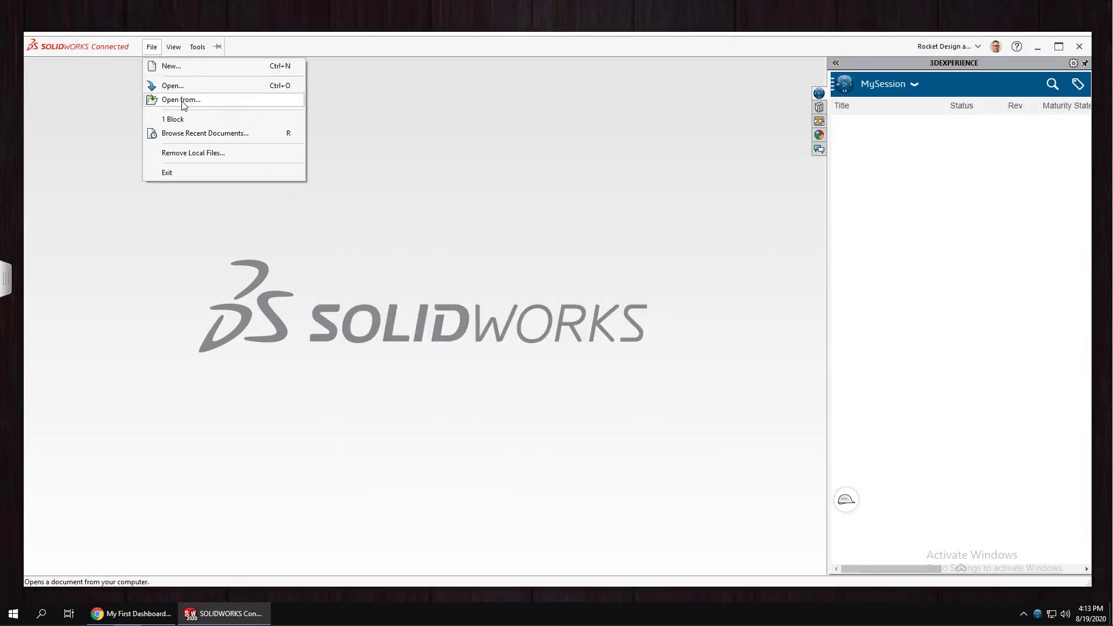
left_click(180, 101)
double_click(508, 243)
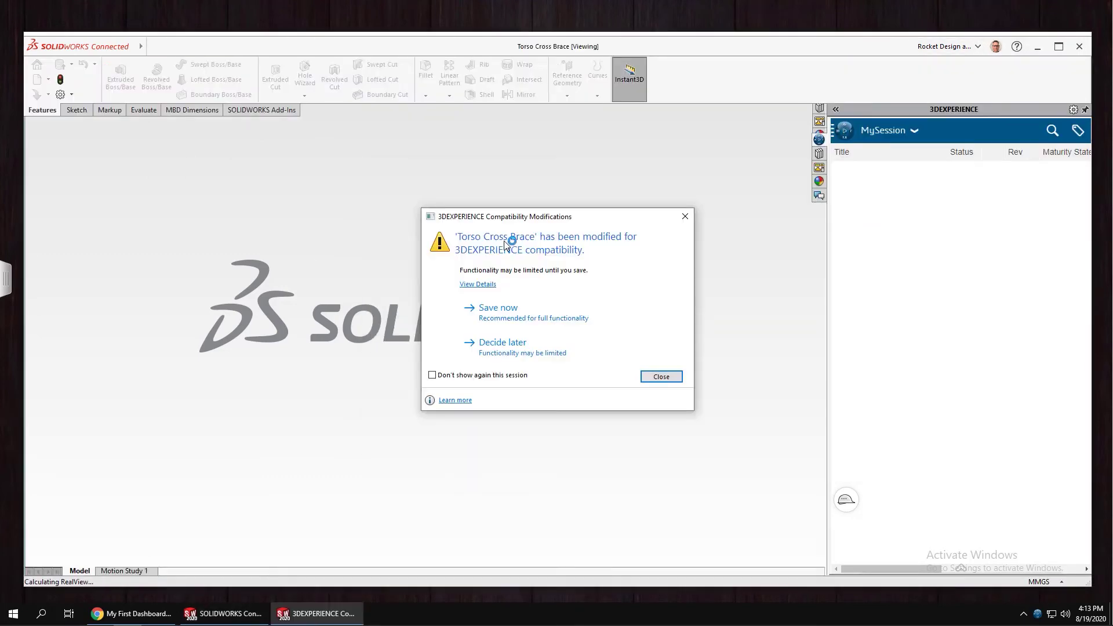
left_click(520, 348)
Save the newly opened Torso Cross Brace part to the 3DEXPERIENCE platform.
mouse_move(556, 224)
middle_mouse_down()
mouse_move(609, 236)
mouse_move(555, 221)
middle_mouse_up()
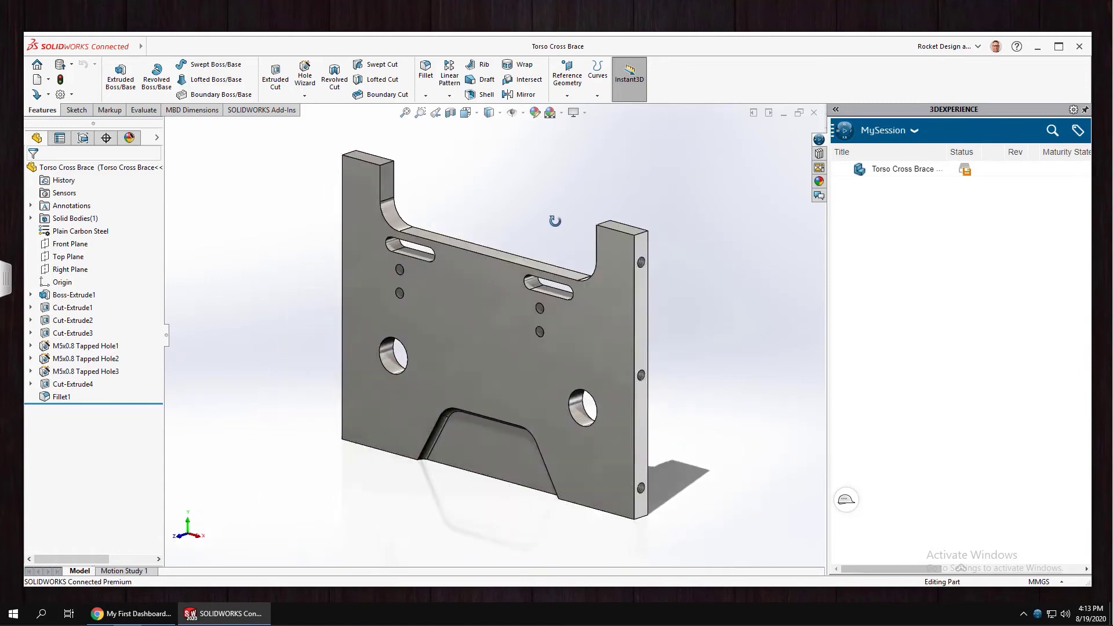
mouse_move(970, 175)
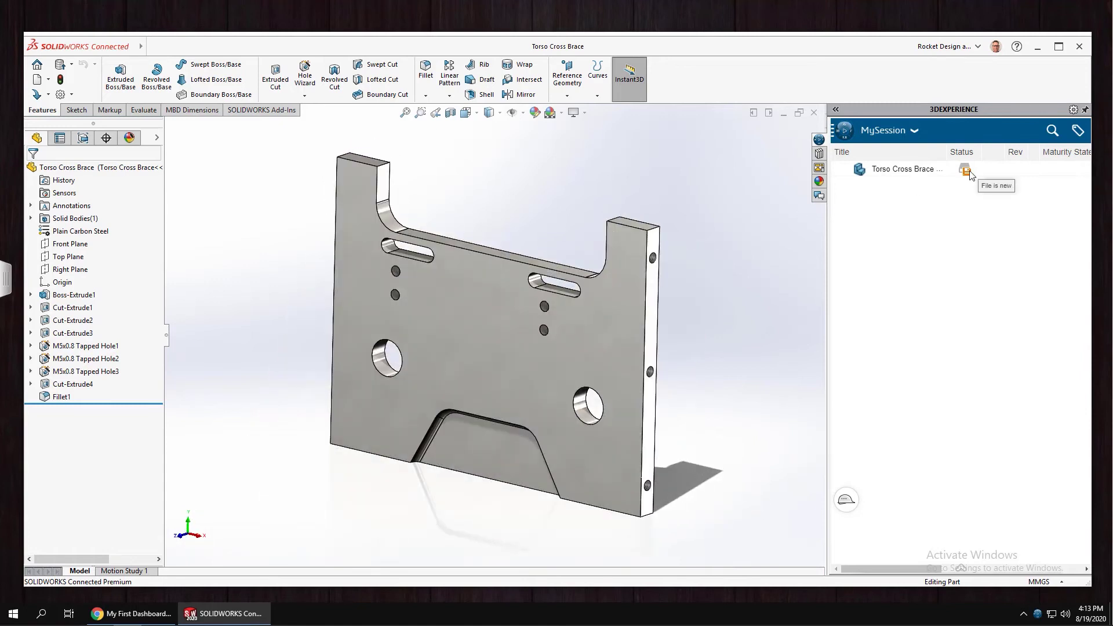
left_click(72, 64)
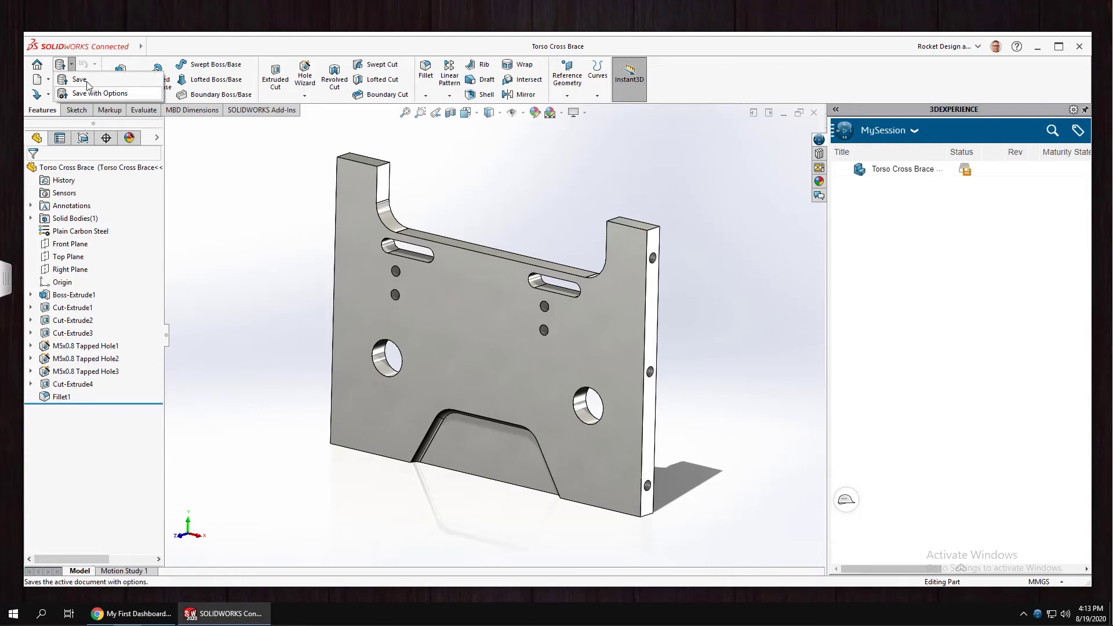
left_click(86, 81)
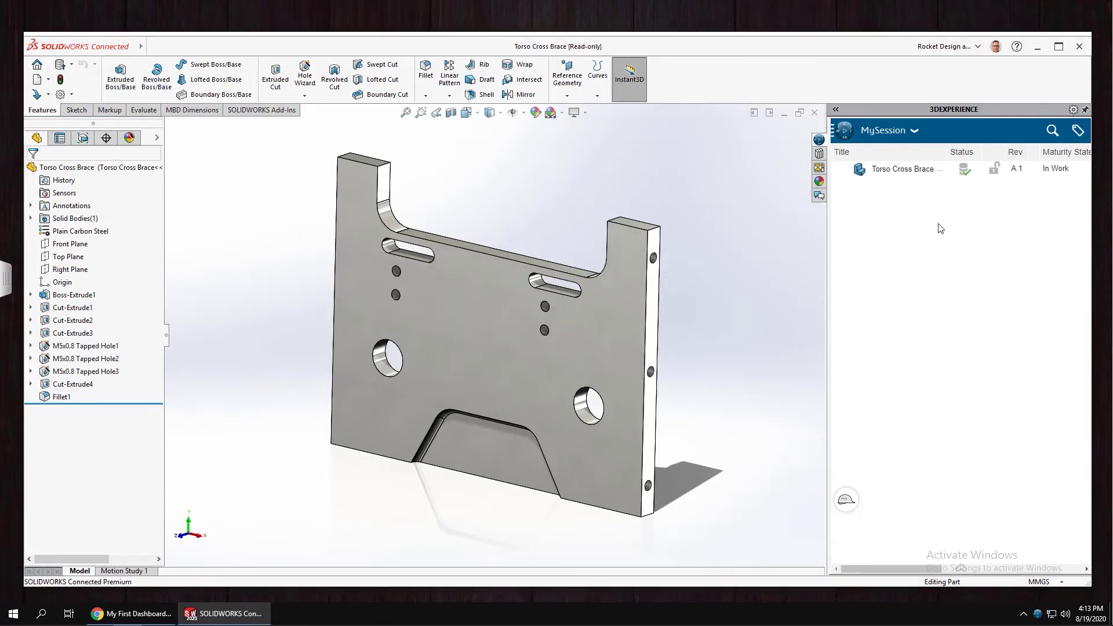
Check the part's save status in MySession and reserve the part for editing.
mouse_move(965, 177)
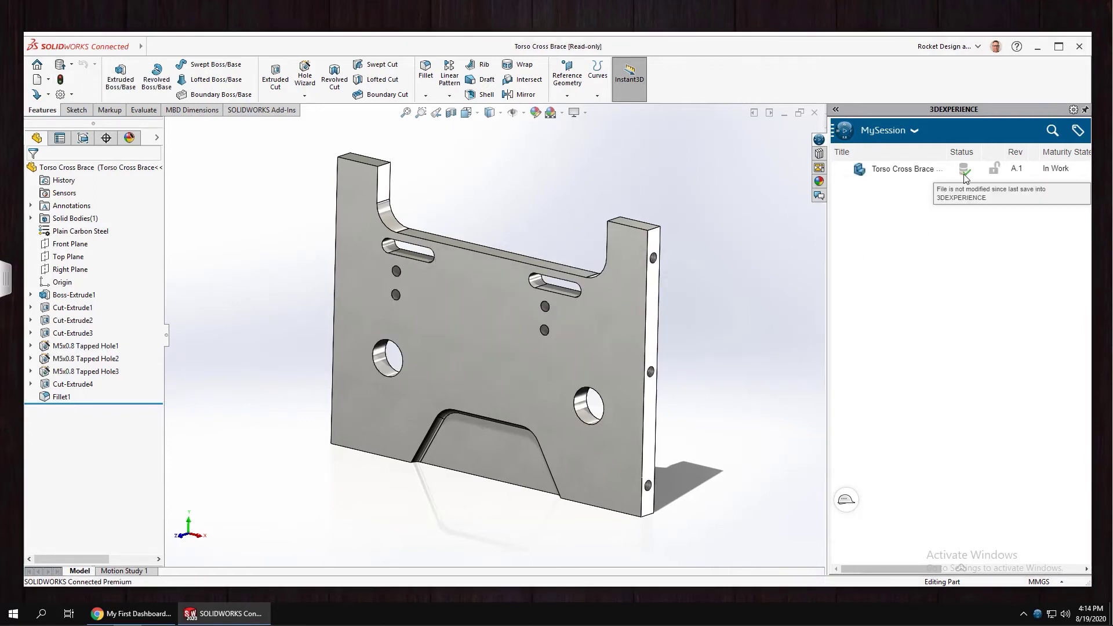
right_click(901, 172)
left_click(944, 214)
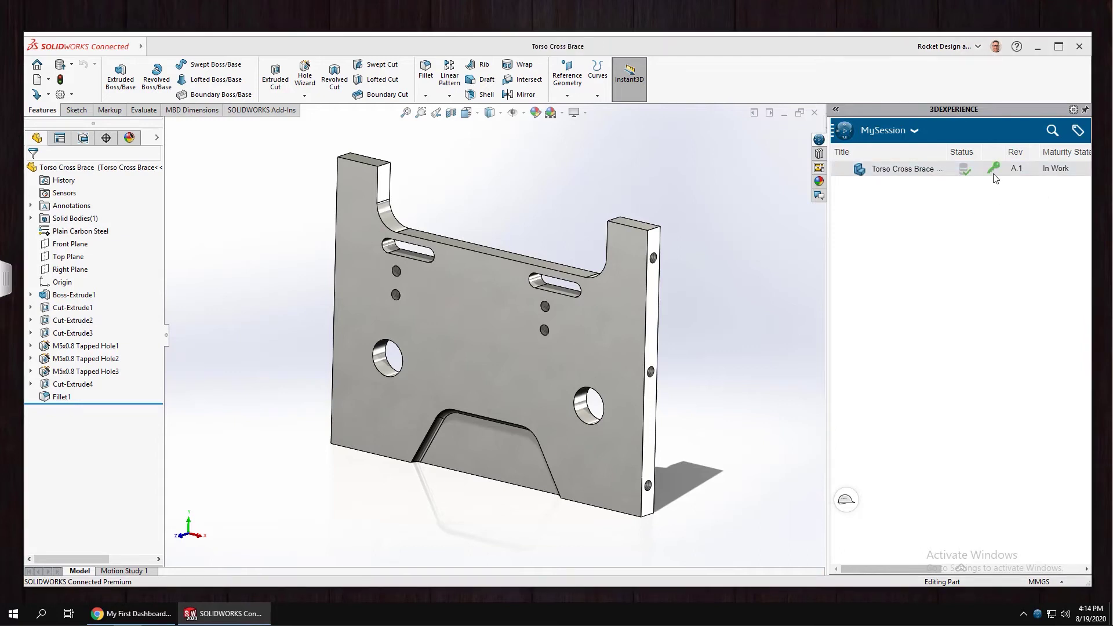
Enlarge the Cut-Extrude1 holes to about 39 mm diameter and save the modified part locally.
left_click(377, 354)
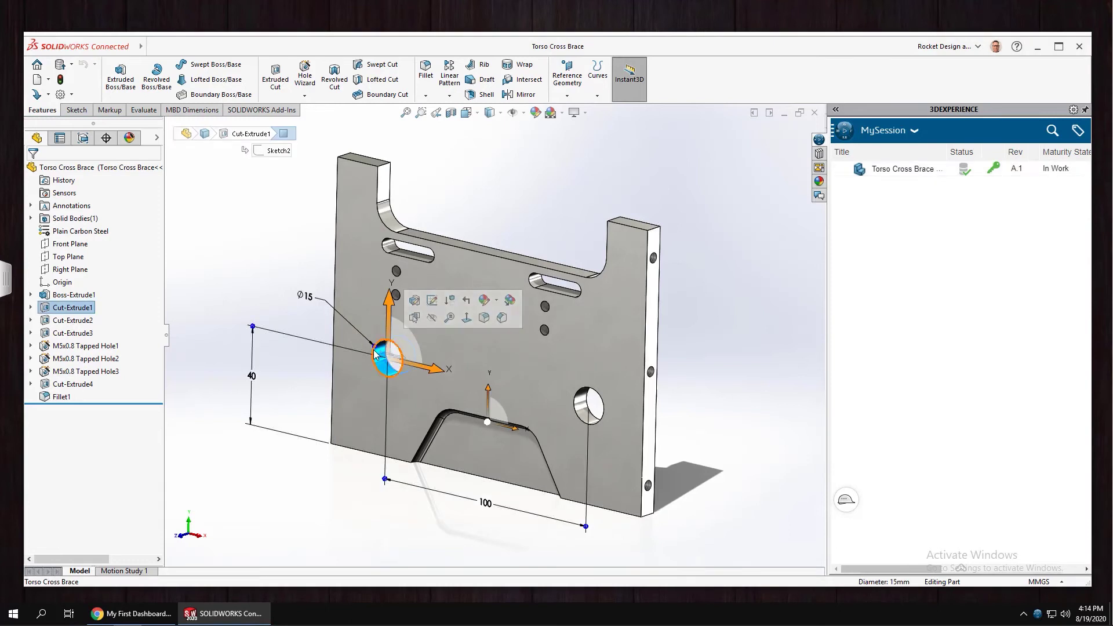
left_click_drag(376, 353, 356, 329)
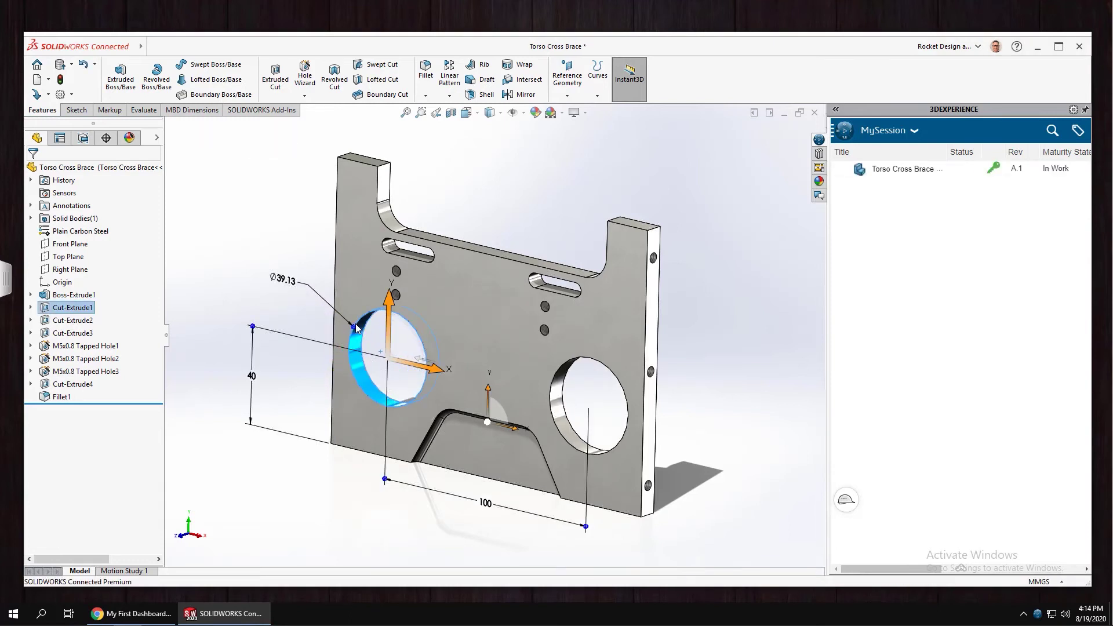
mouse_move(968, 178)
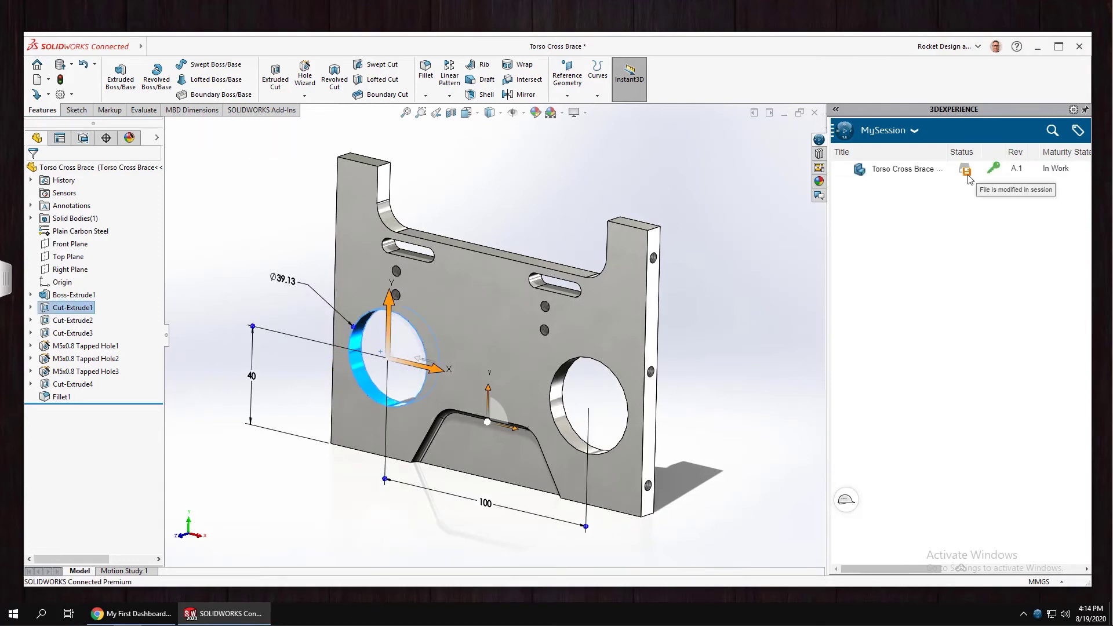
left_click(72, 65)
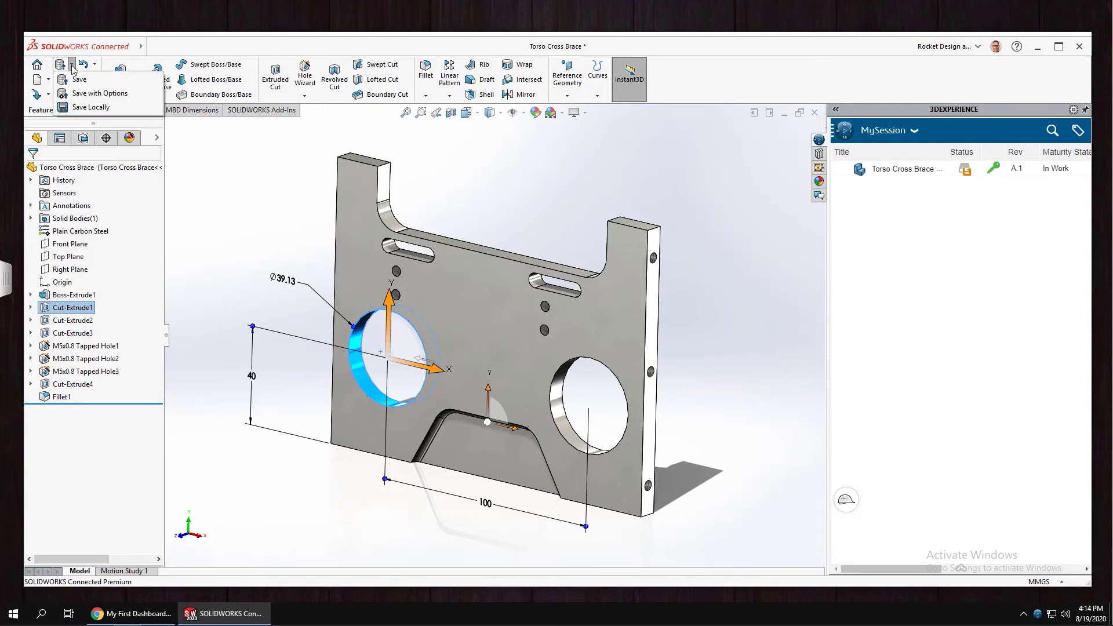
left_click(84, 108)
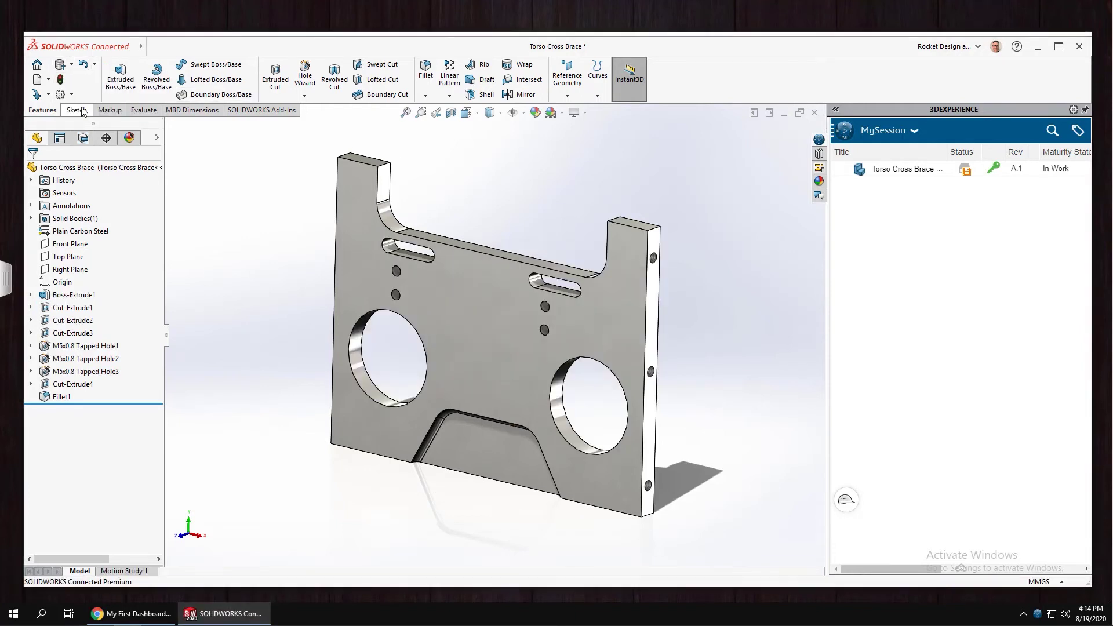
Save the modified part to 3DEXPERIENCE with the Rocket Model Designs bookmark applied to it.
left_click(71, 64)
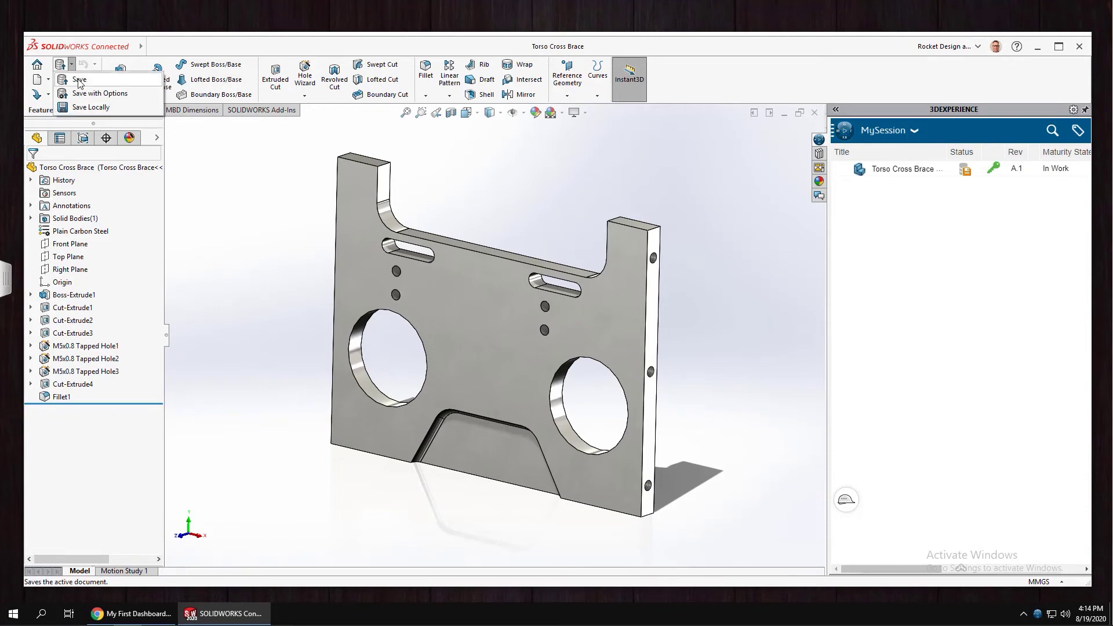
right_click(903, 174)
left_click(929, 197)
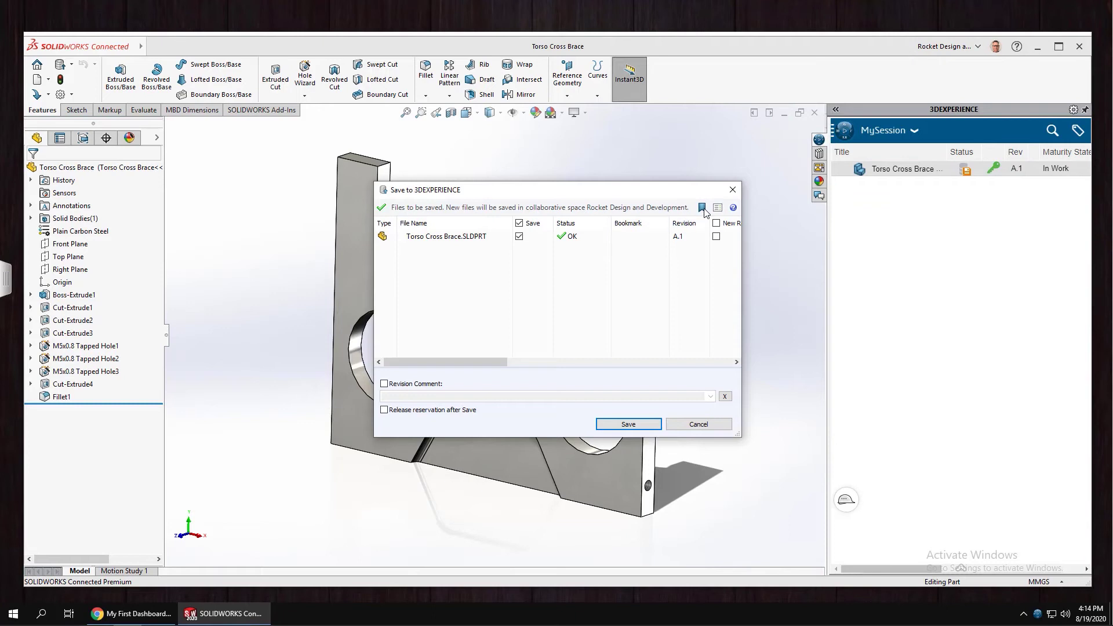
left_click(701, 208)
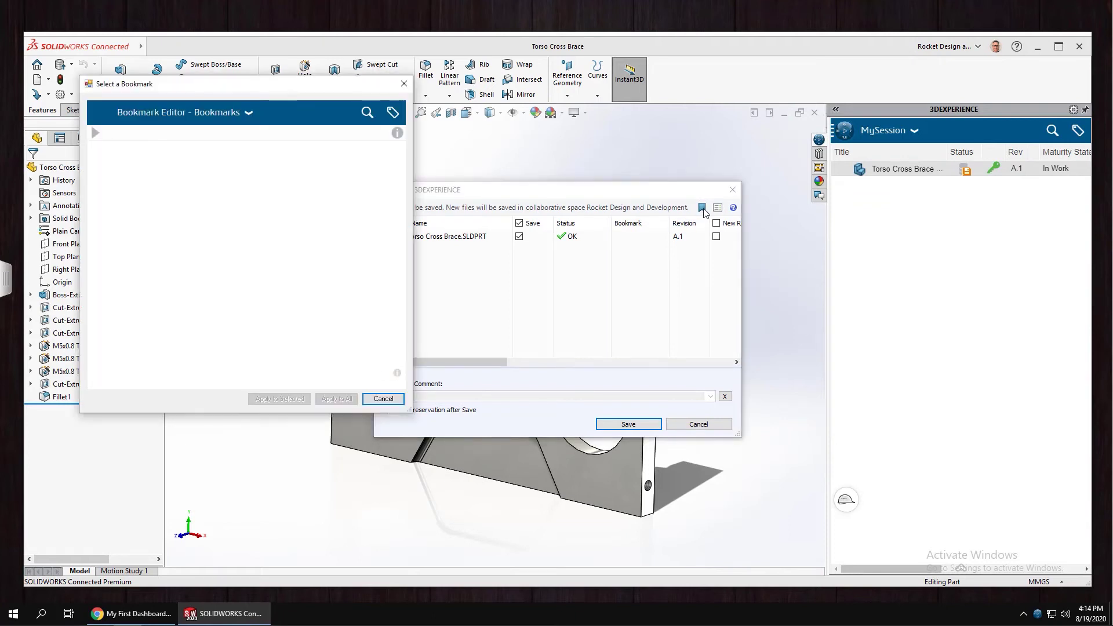
left_click(128, 199)
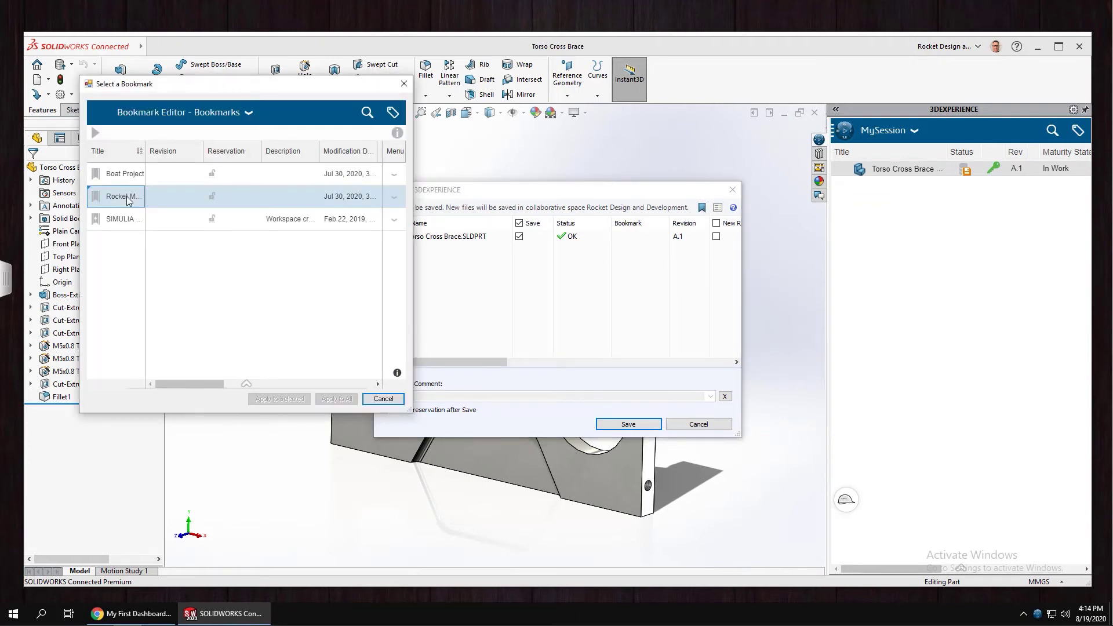
double_click(128, 199)
left_click(338, 399)
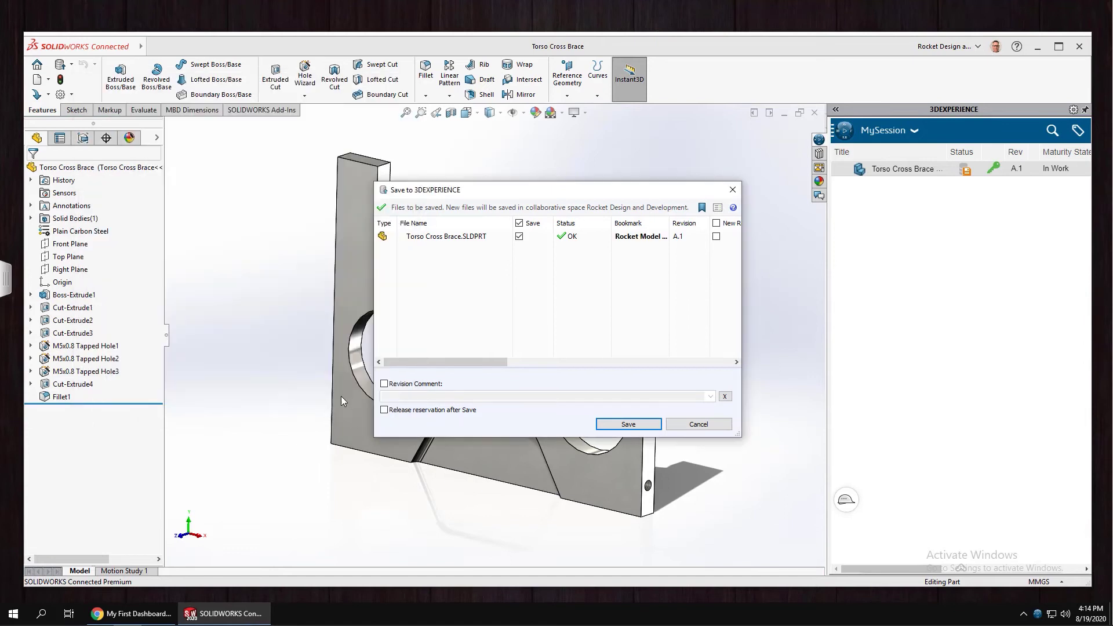
left_click(622, 424)
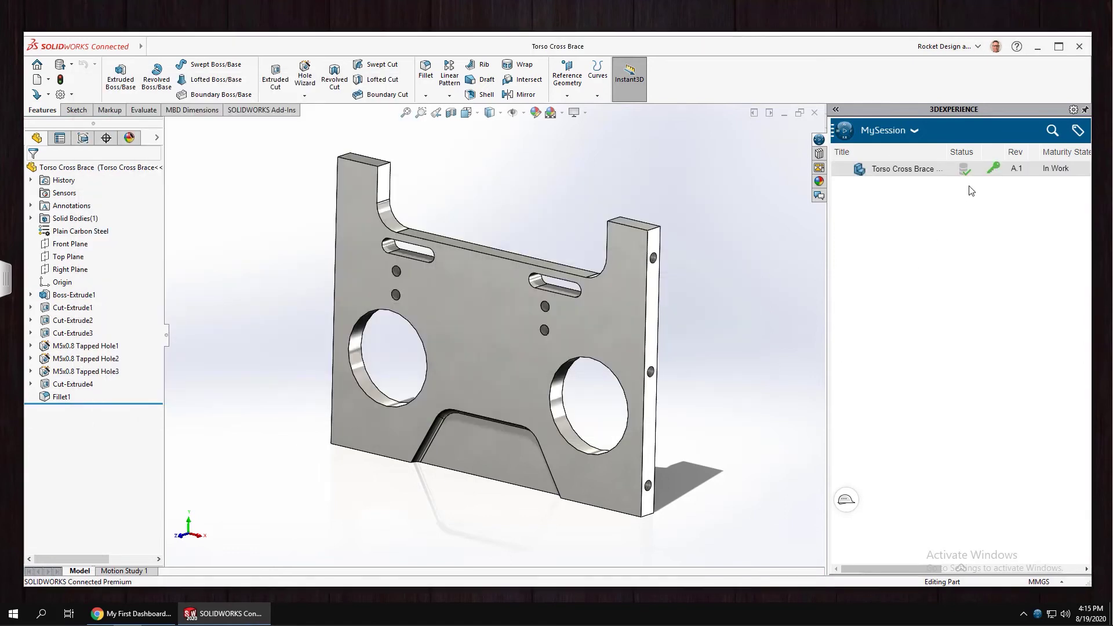
mouse_move(963, 176)
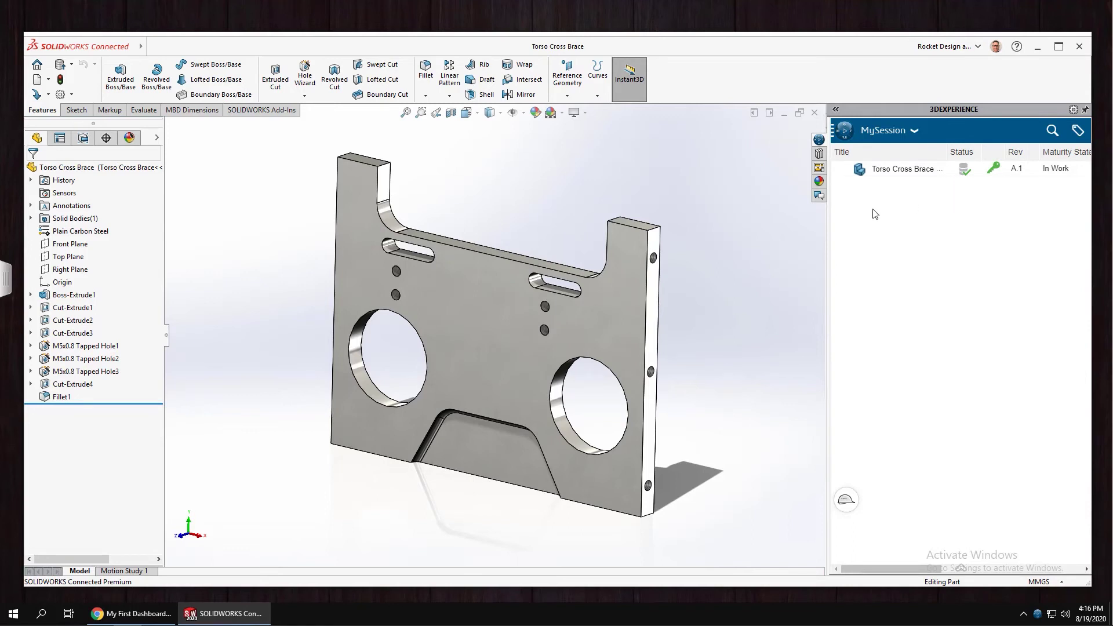
View the settings for exporting the part's SOLIDWORKS files, and cancel without exporting.
left_click(152, 47)
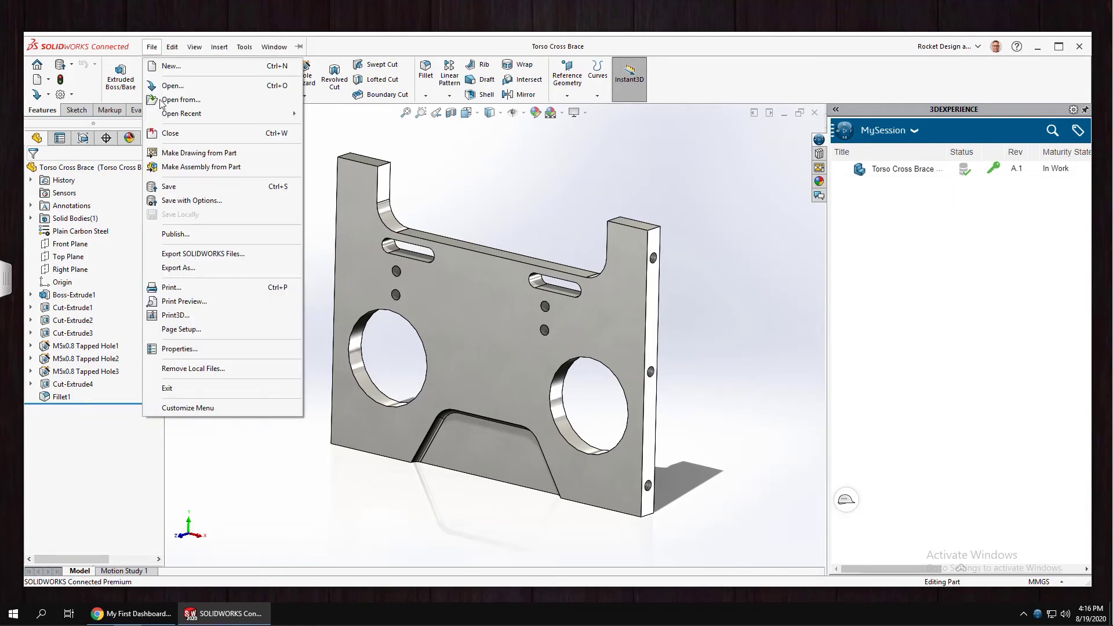
left_click(193, 257)
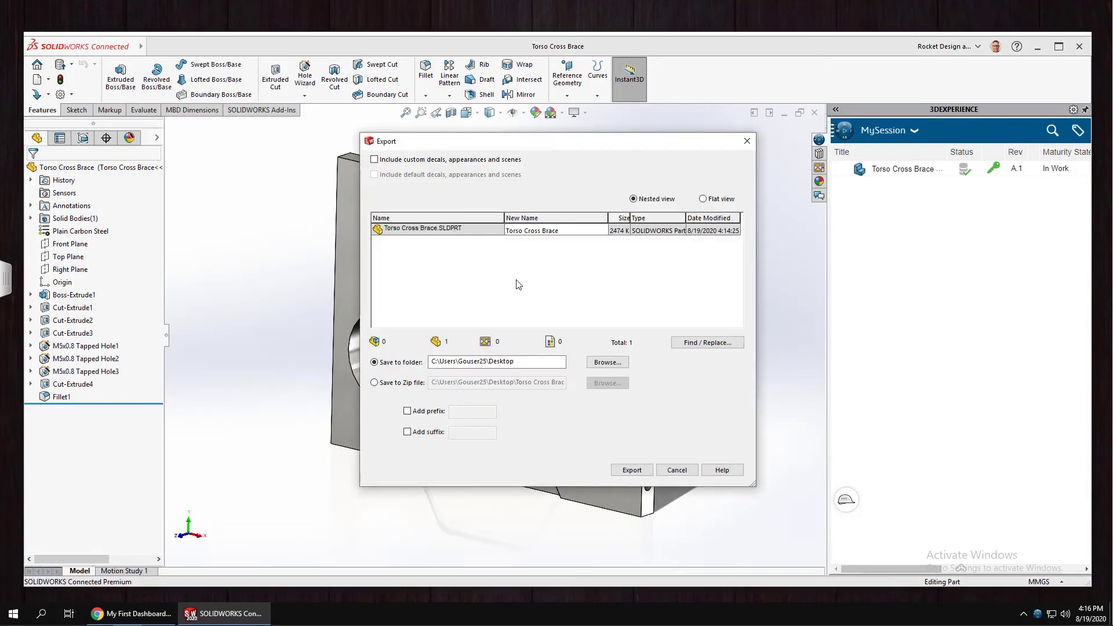
left_click_drag(686, 218, 724, 218)
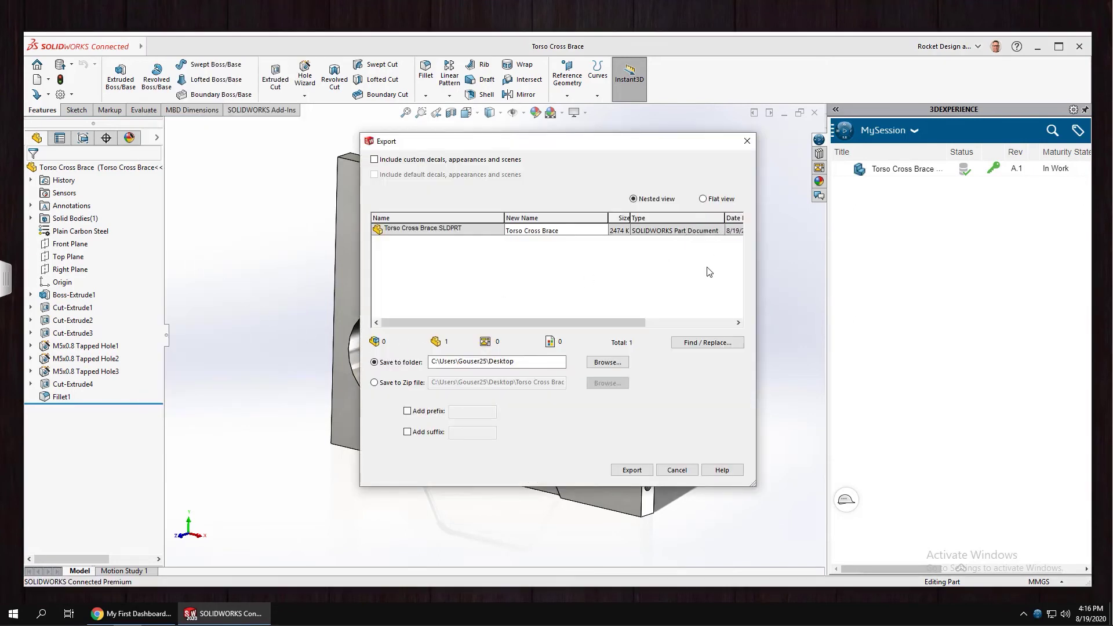
left_click(677, 470)
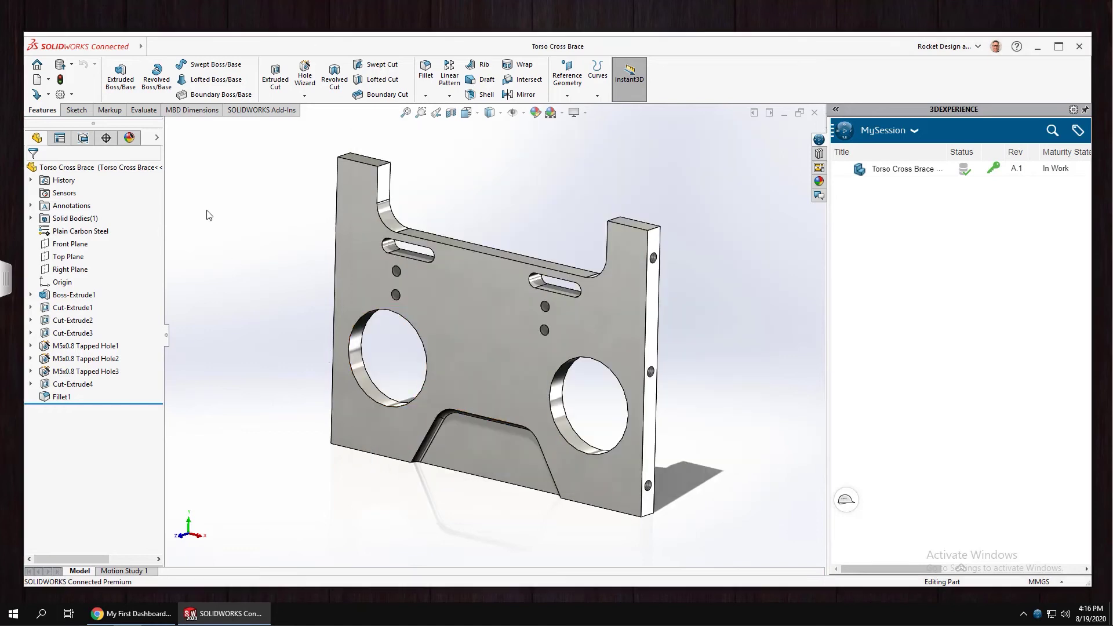
Export the part to the Documents folder as a STEP AP214 file named Torso Cross Brace.
left_click(152, 47)
left_click(176, 268)
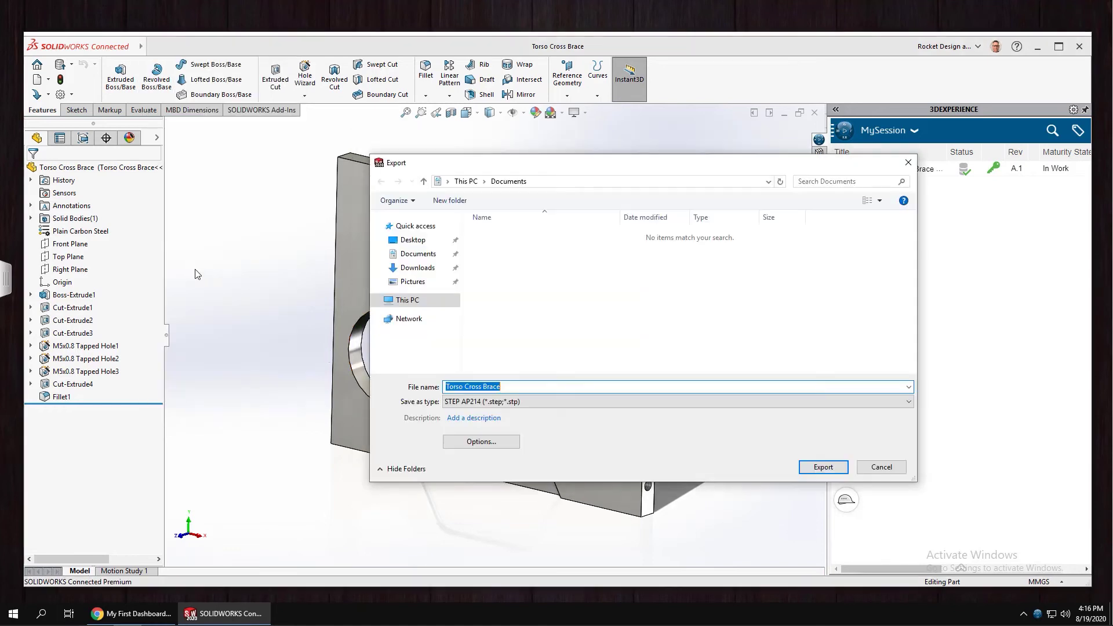
left_click(588, 402)
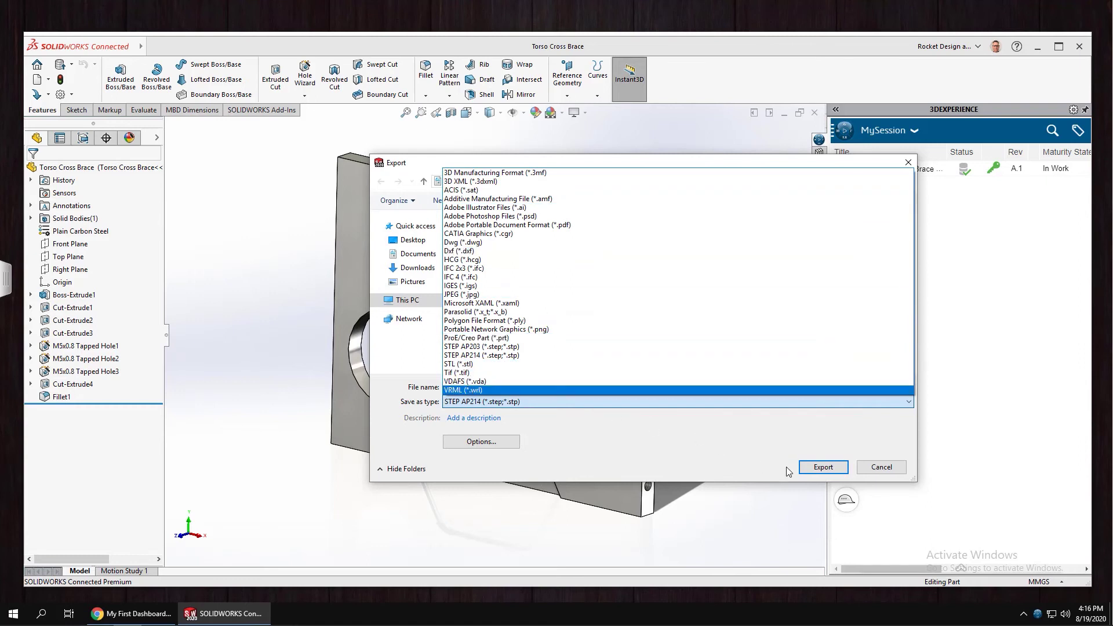
left_click(819, 467)
left_click(819, 468)
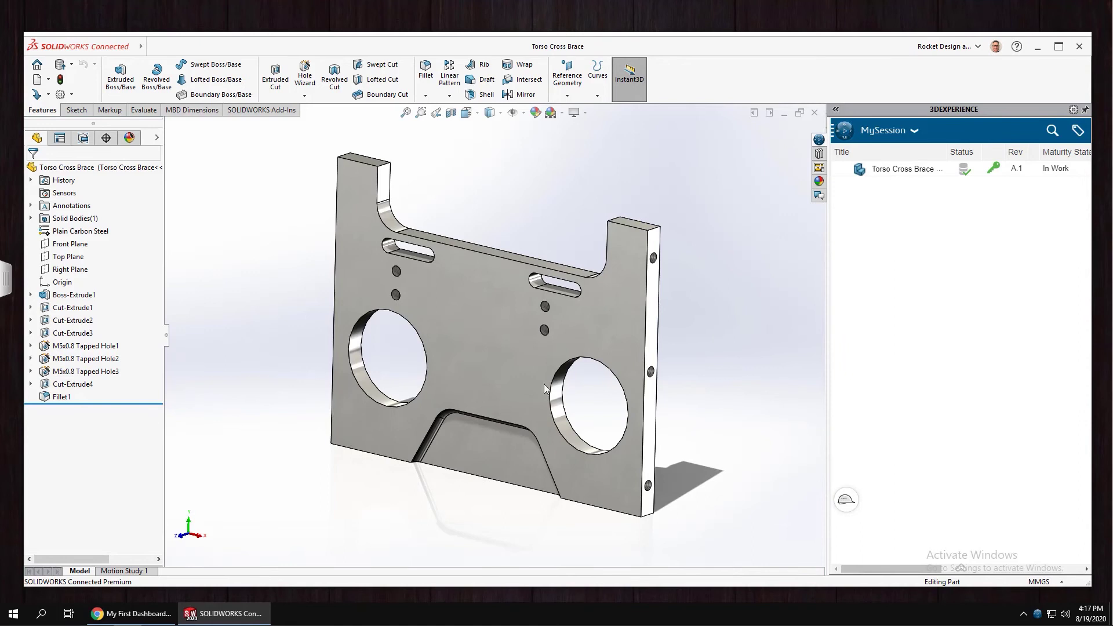
Switch to the 3DDashboard in the browser and load the Torso Cross Brace part into 3DPlay under Review and Initiate Tasks.
left_click(1037, 46)
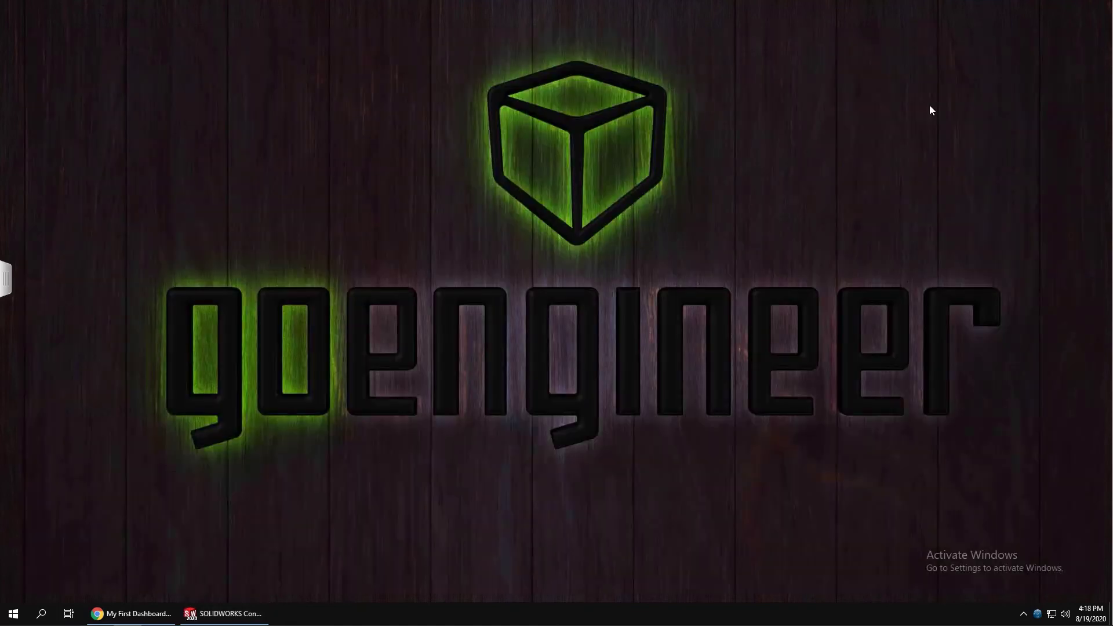
left_click(135, 616)
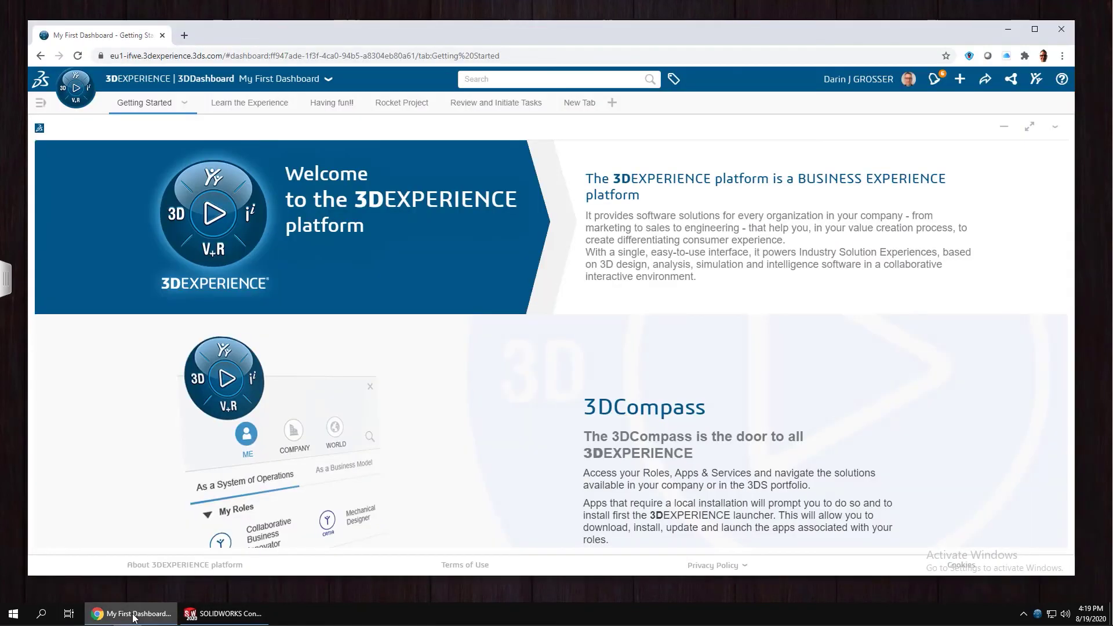
left_click(497, 104)
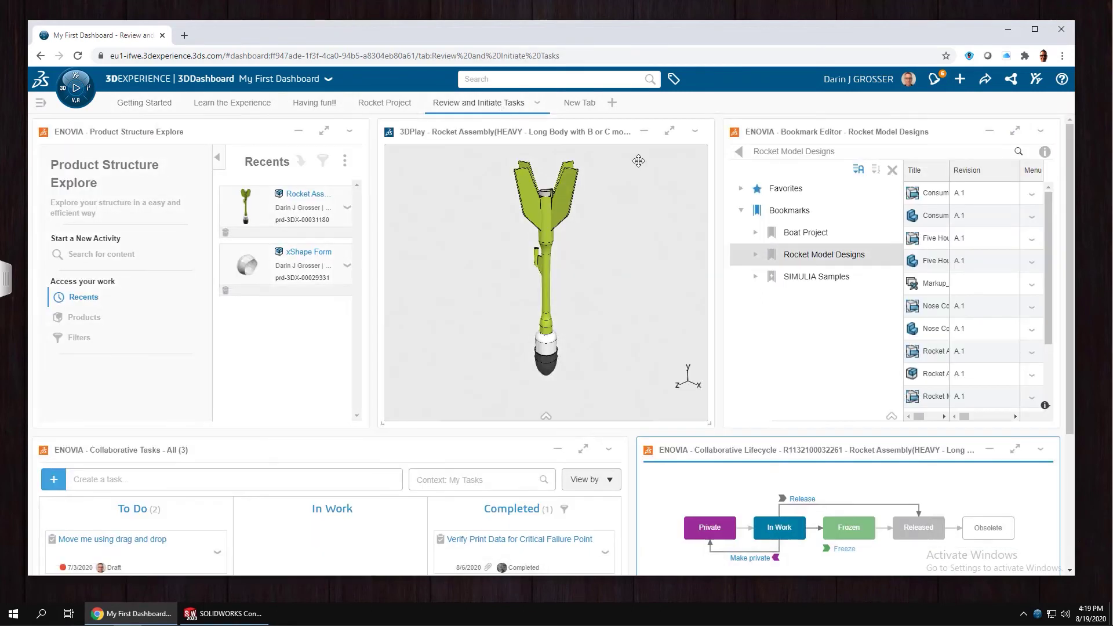
scroll(1052, 322, "down", 3)
left_click_drag(933, 377, 620, 273)
left_click_drag(572, 226, 610, 248)
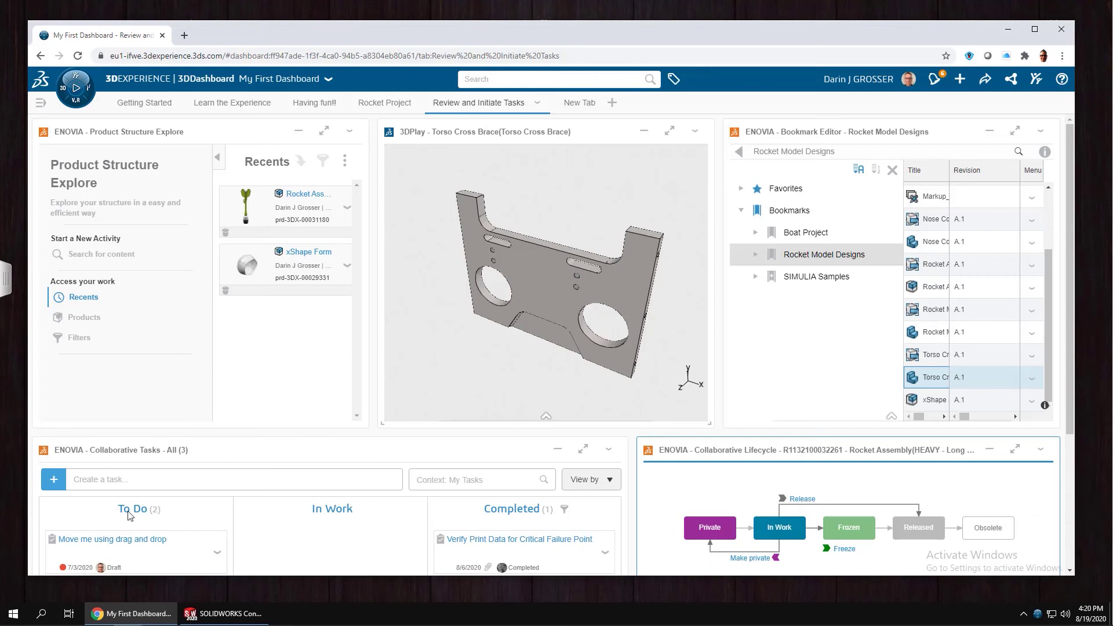
Create a collaborative task titled "Change this part" and open its details.
left_click(58, 483)
type("Change this part")
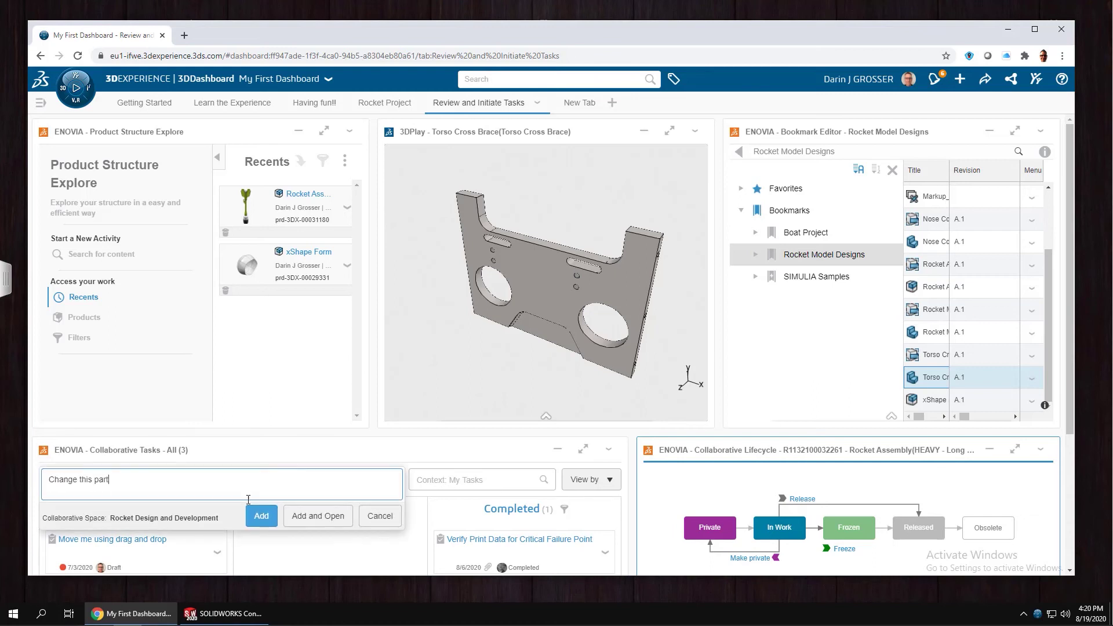
left_click(317, 516)
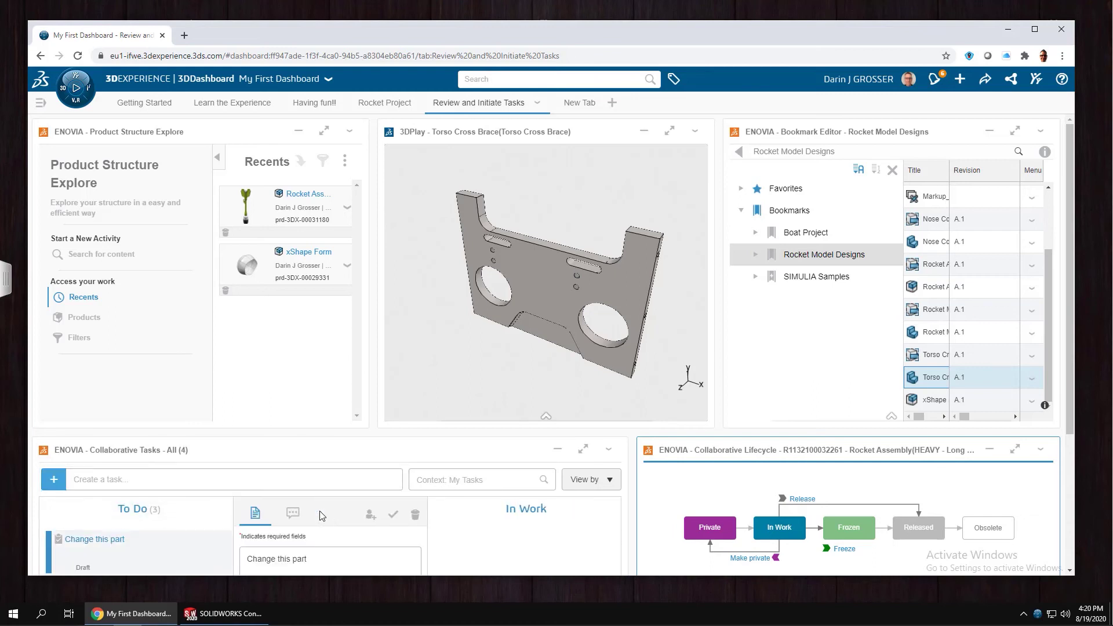
Attach the Torso Cross Brace part to the task and add the colleague as its assignee.
scroll(337, 546, "down", 2)
scroll(353, 442, "down", 3)
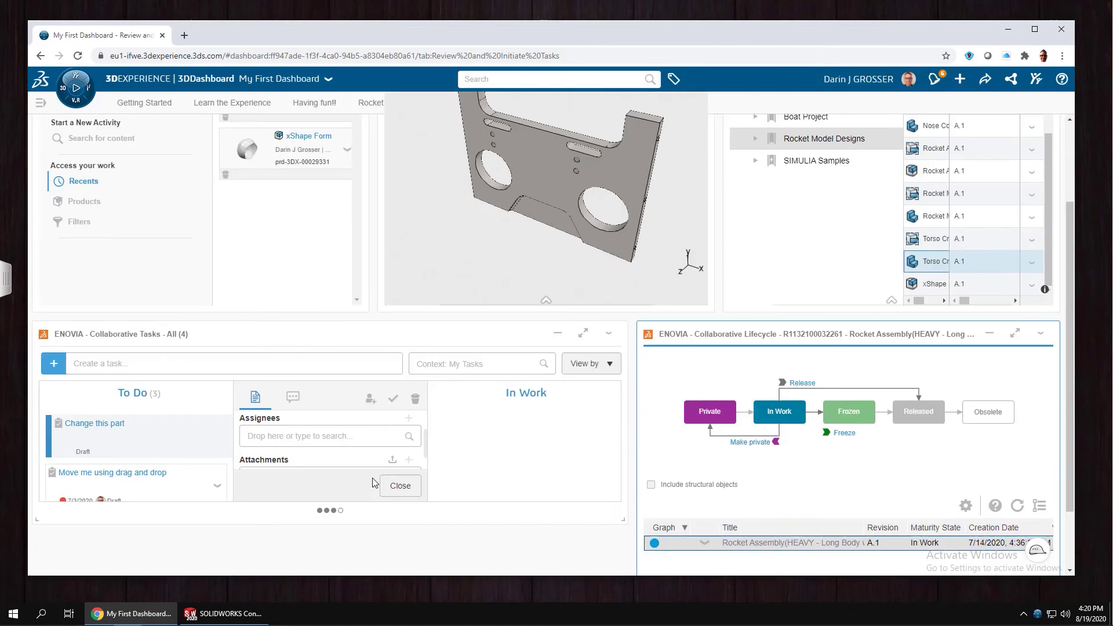
left_click_drag(927, 204, 322, 400)
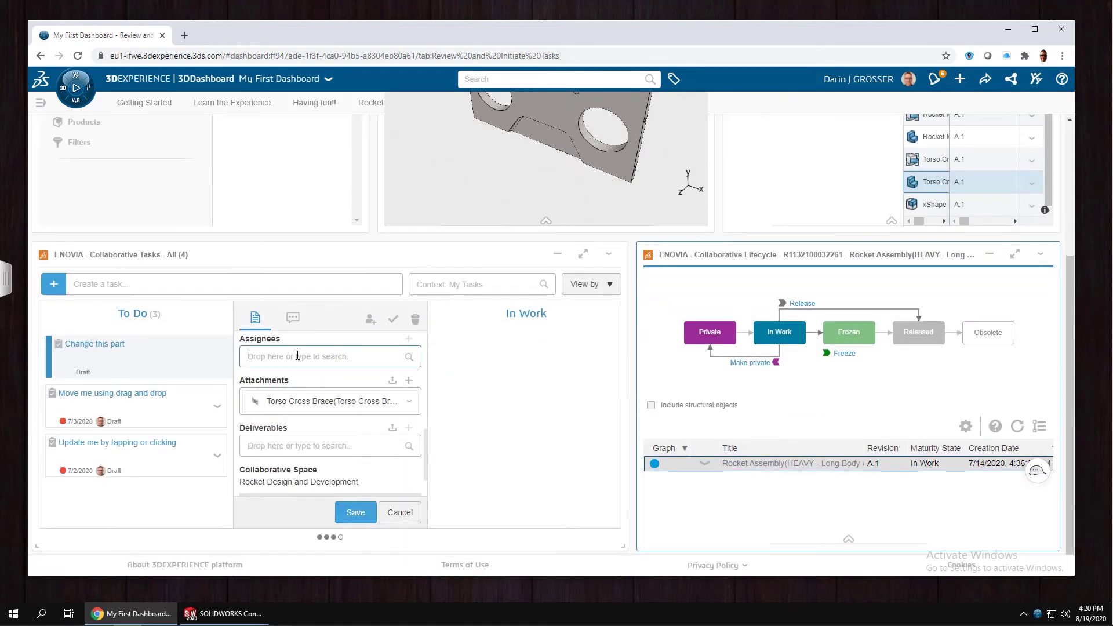
type("Cody")
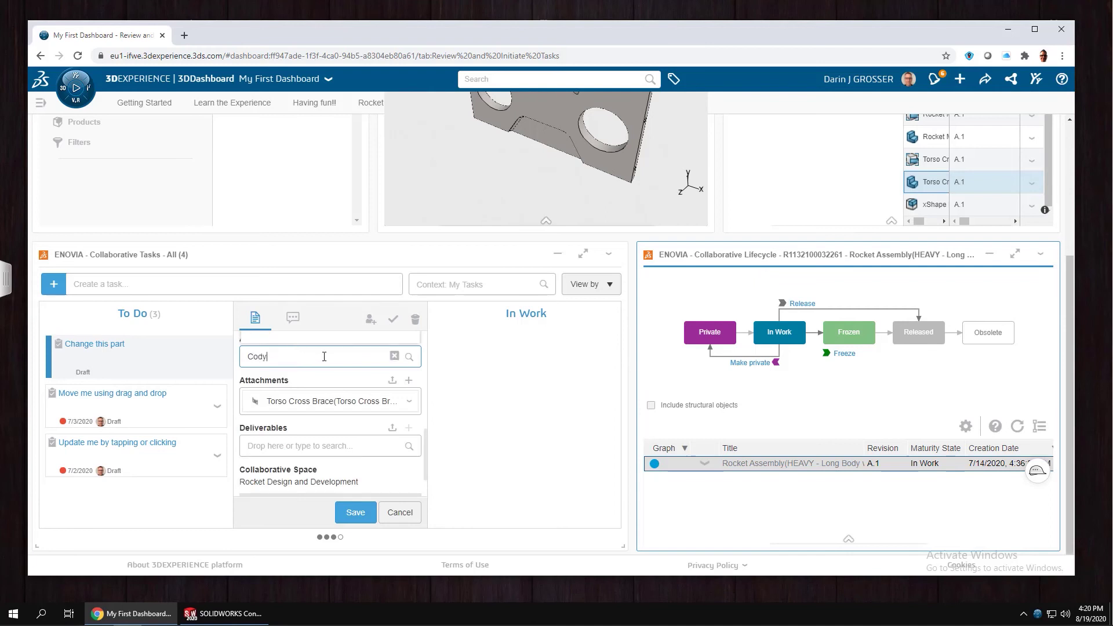
left_click(301, 349)
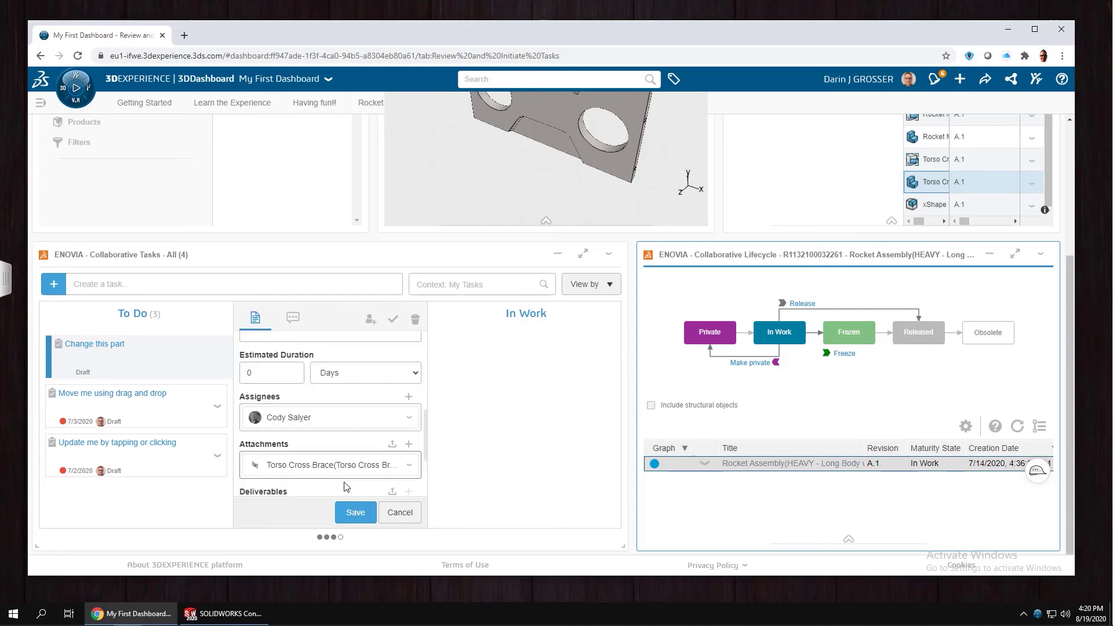
Save the "Change this part" task and move it from To Do to In Work.
scroll(343, 486, "down", 2)
left_click(357, 513)
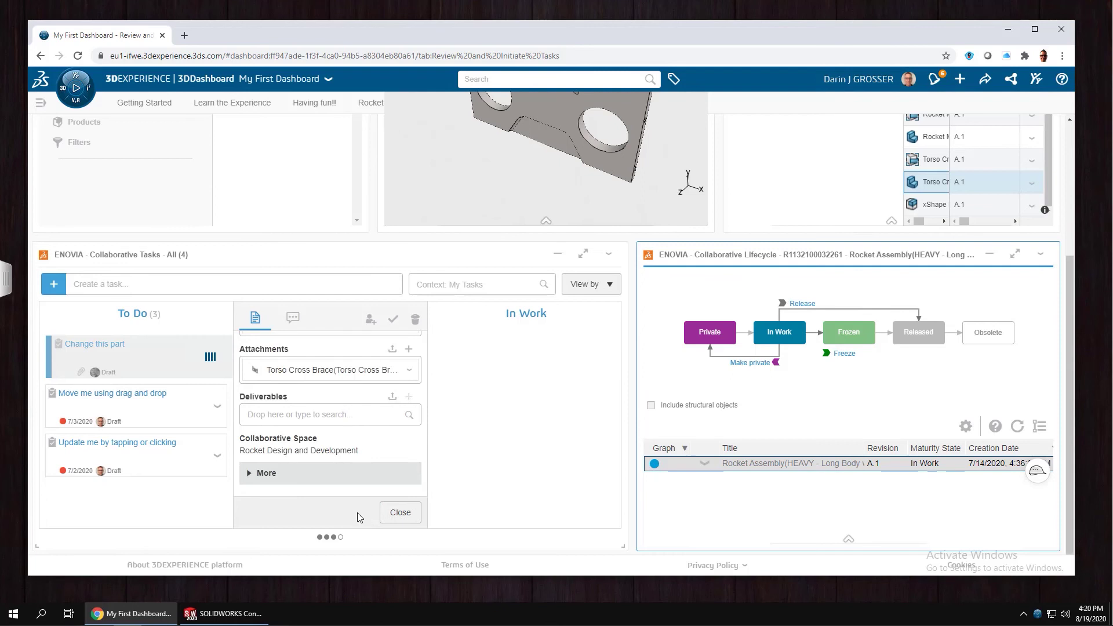
left_click(400, 512)
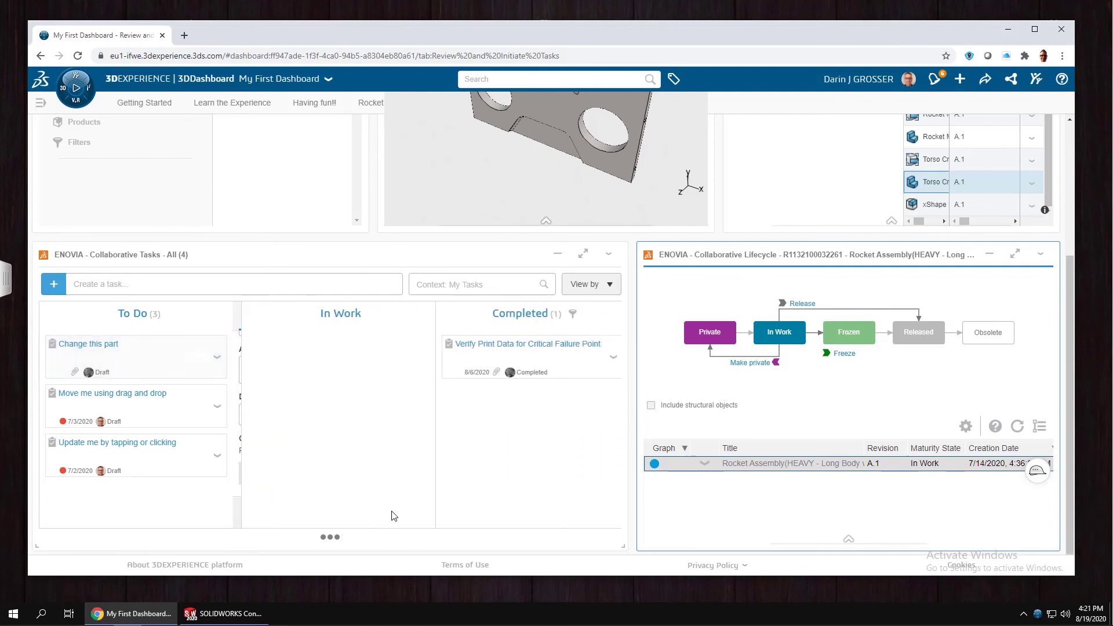
left_click_drag(153, 364, 348, 362)
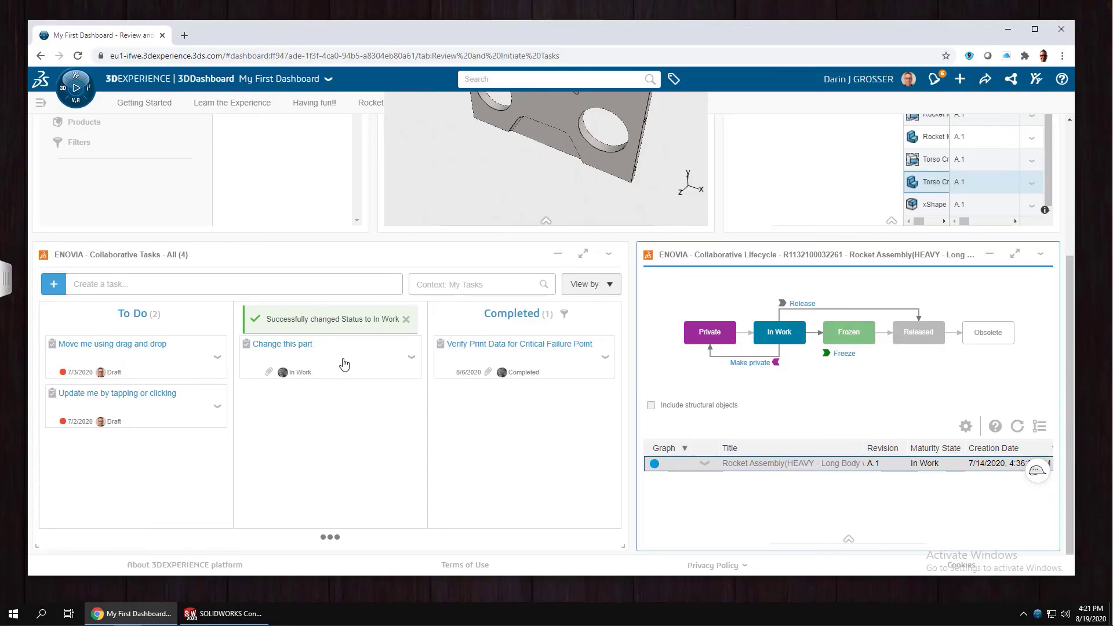